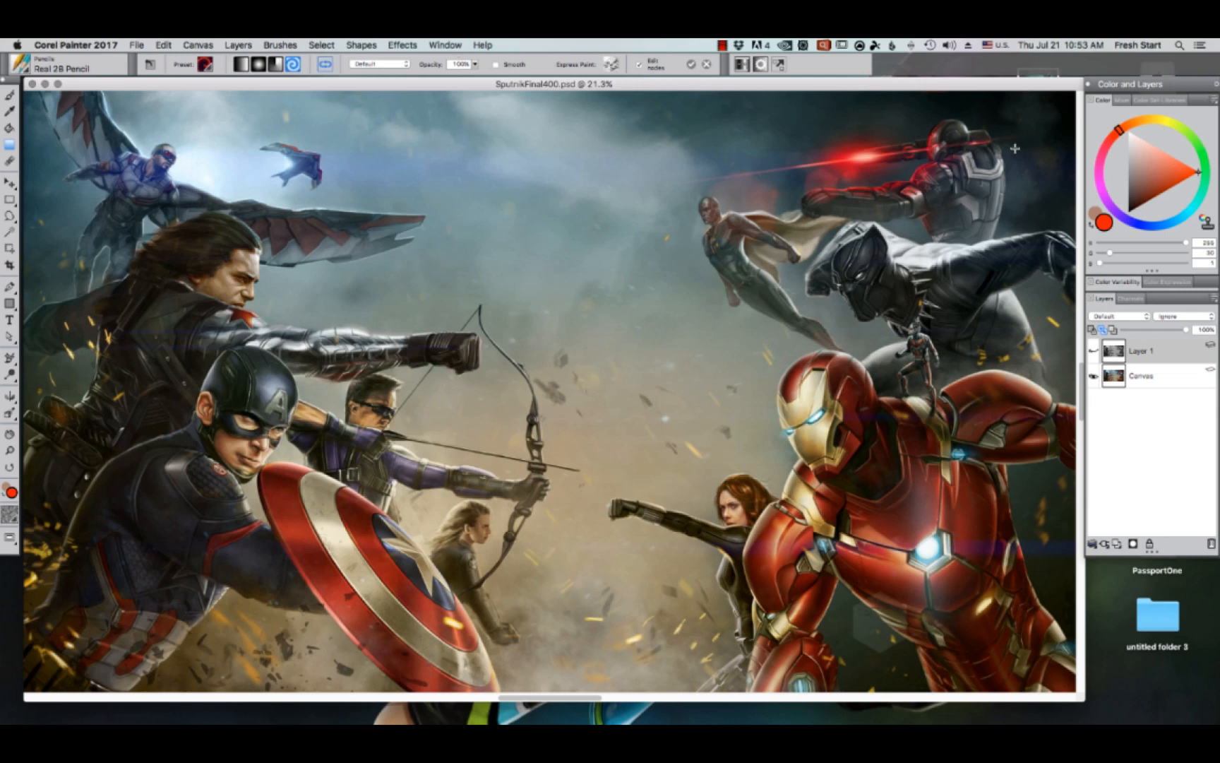
- Switch the interface to the Illustration panel layout
{"action": "left_click", "coordinate": [445, 46]}
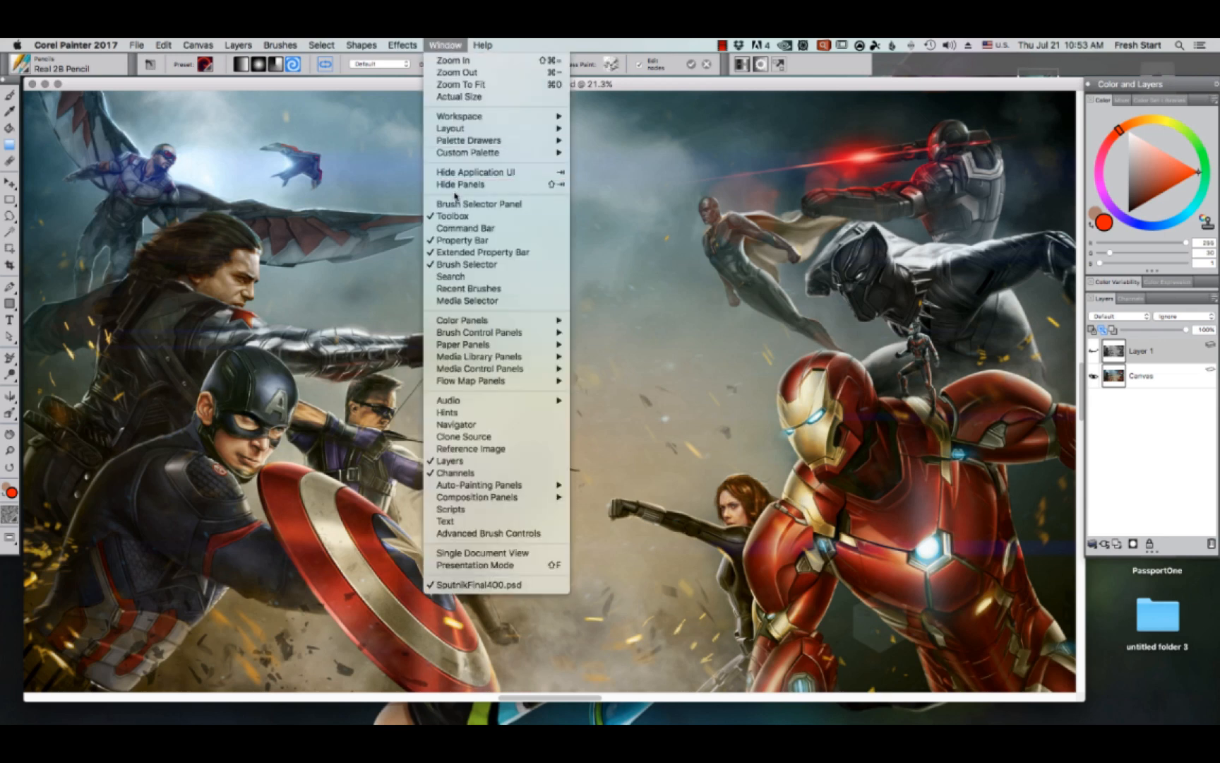
{"action": "mouse_move", "coordinate": [481, 129]}
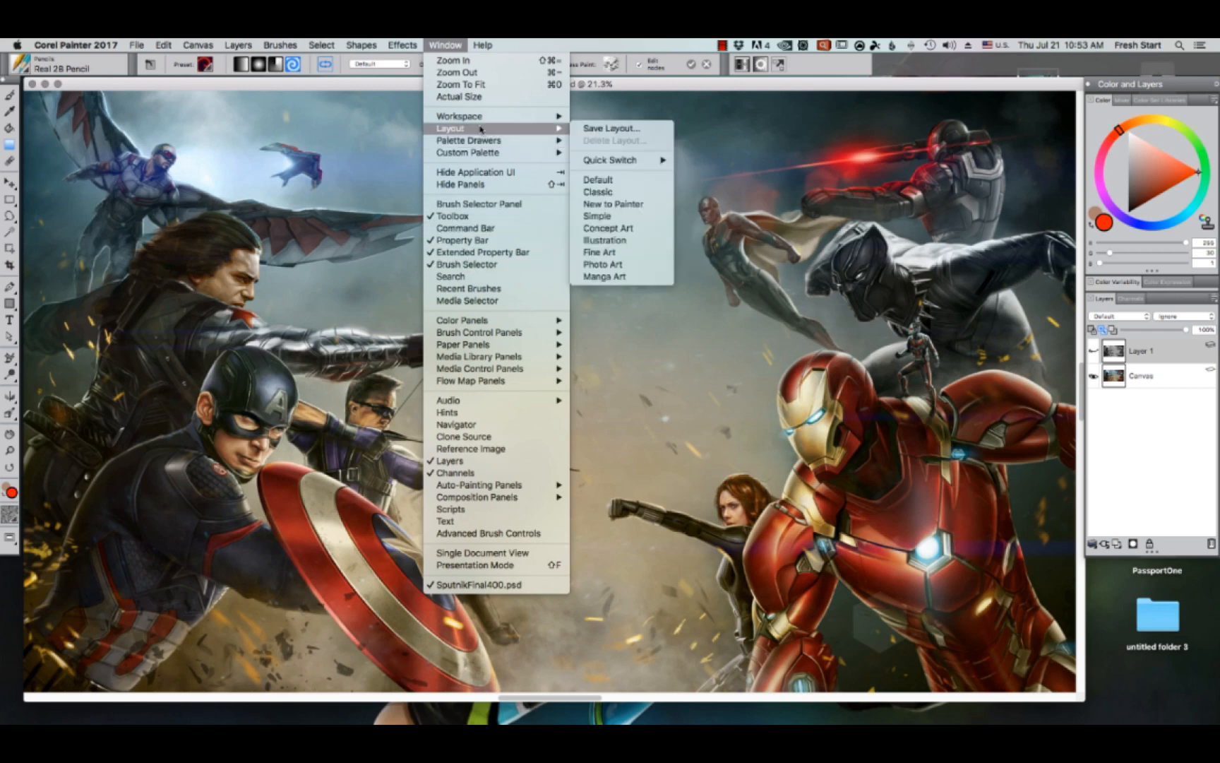
{"action": "left_click", "coordinate": [609, 241]}
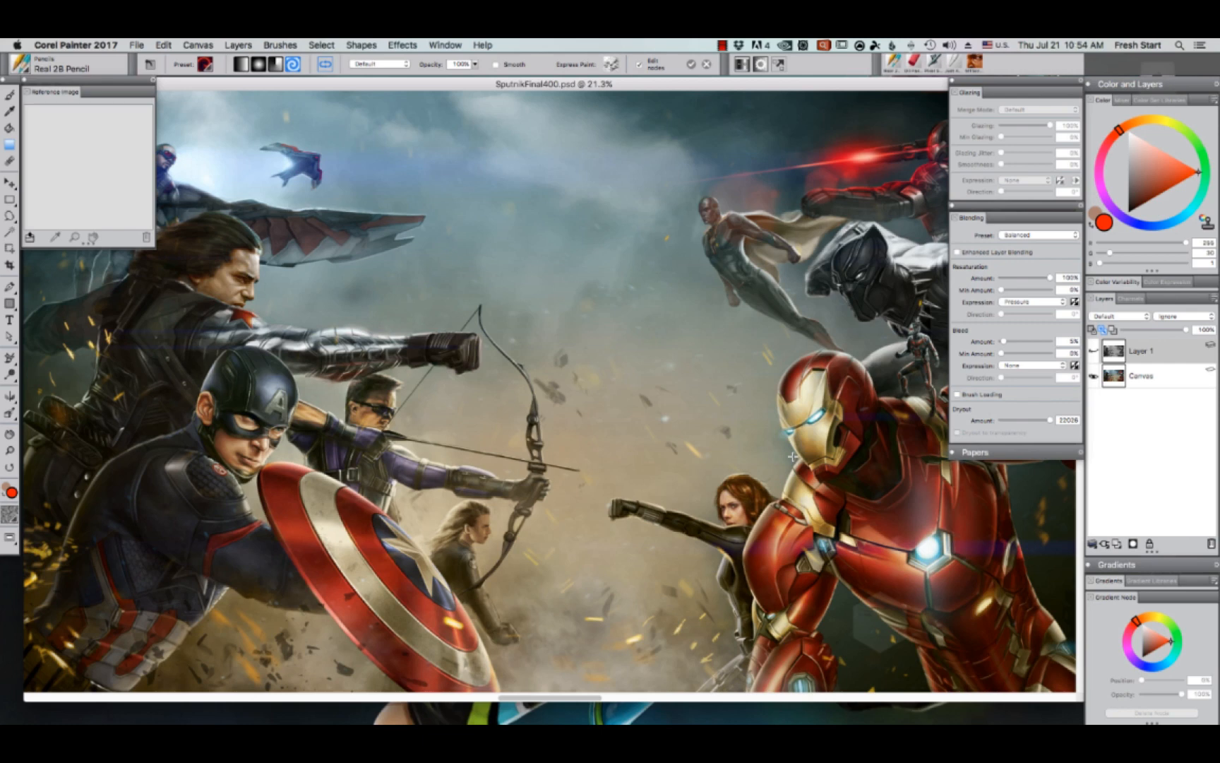
- Expand the Papers drawer, merge it with the Blending palette, and toggle the combined drawer closed and open
{"action": "left_click", "coordinate": [1030, 457]}
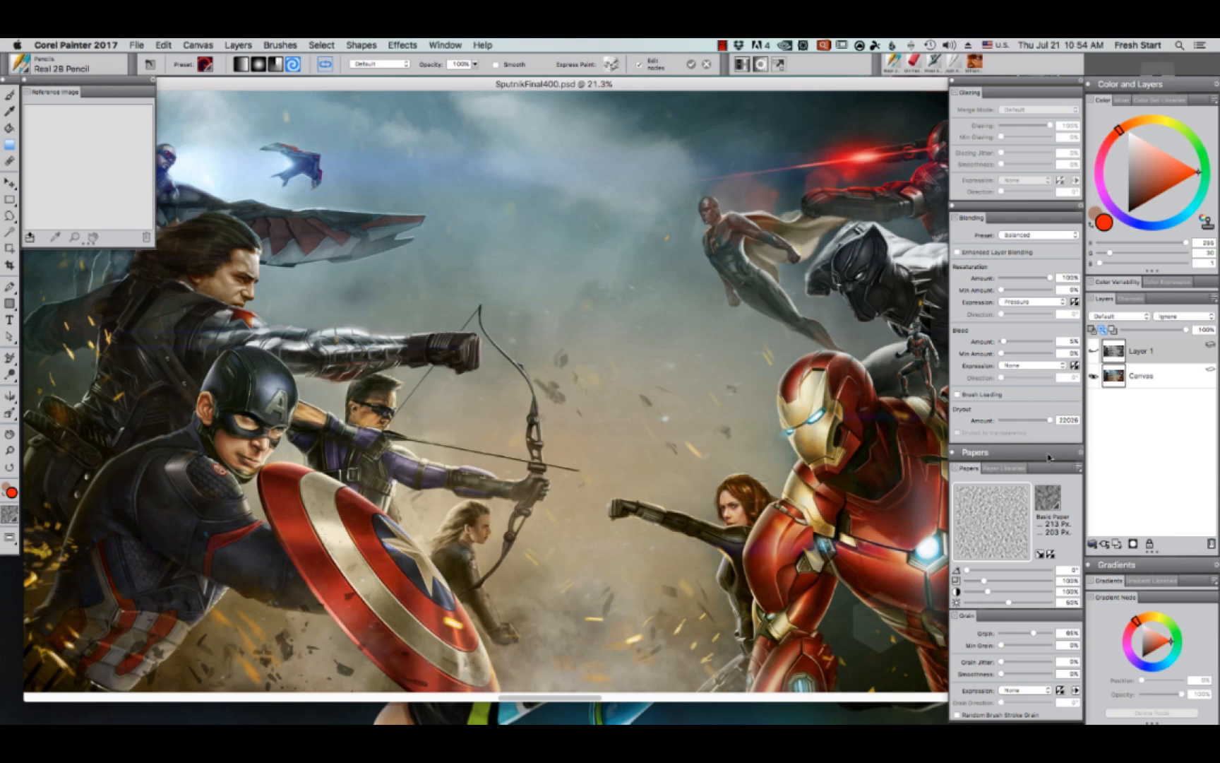
{"action": "left_click_drag", "start_coordinate": [975, 452], "coordinate": [1005, 214]}
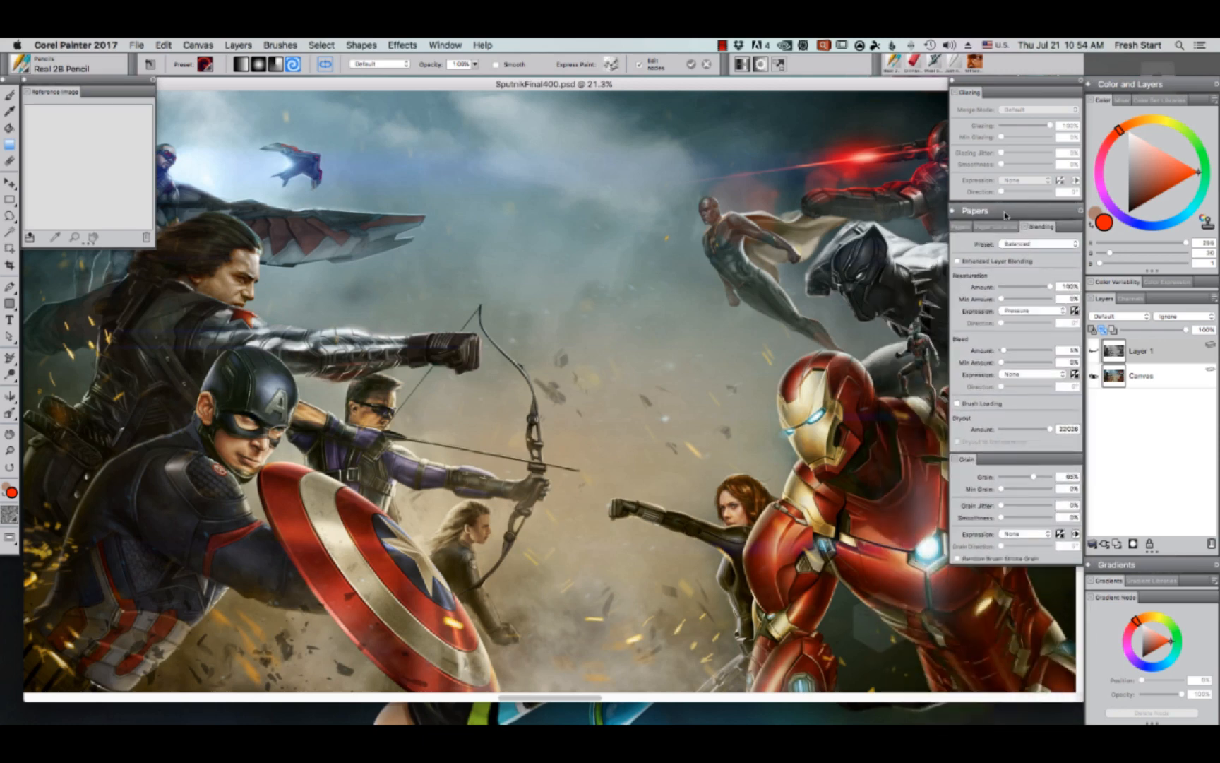
{"action": "left_click", "coordinate": [1019, 214]}
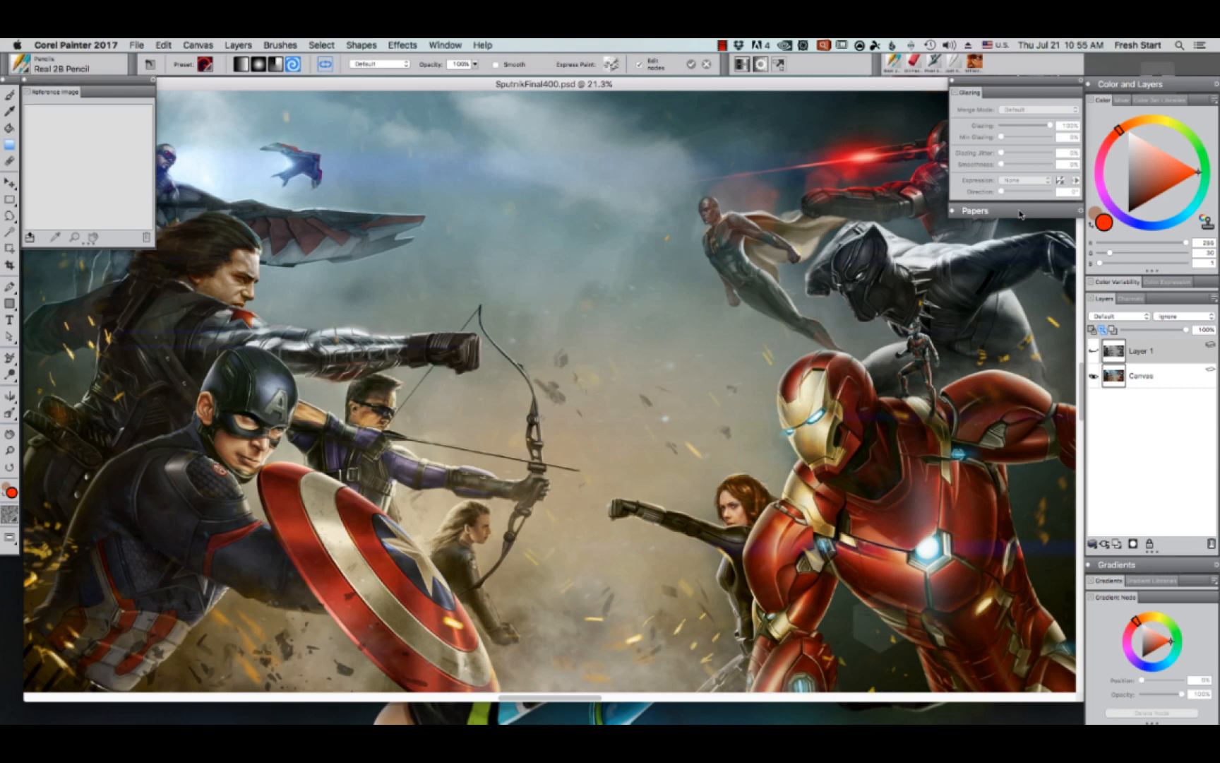
{"action": "left_click", "coordinate": [1019, 214]}
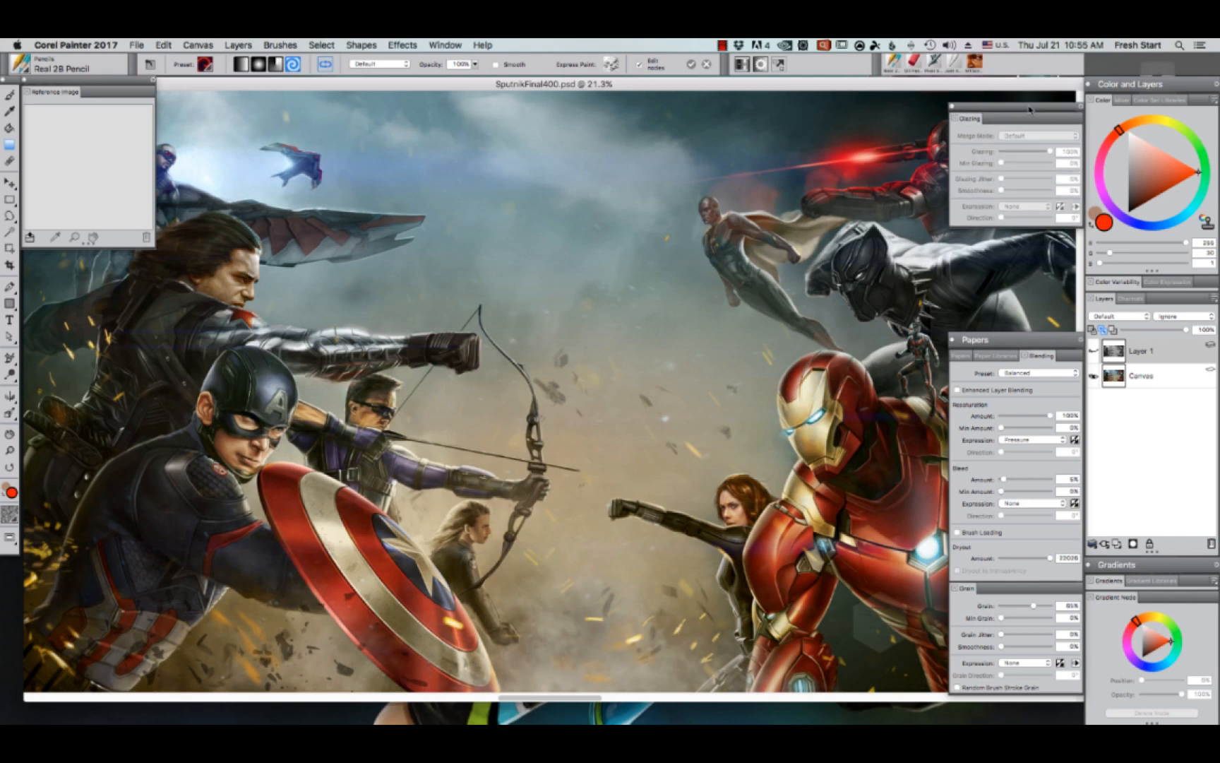
- Convert the Glazing palette into a palette drawer, and toggle it closed and open
{"action": "right_click", "coordinate": [1079, 83]}
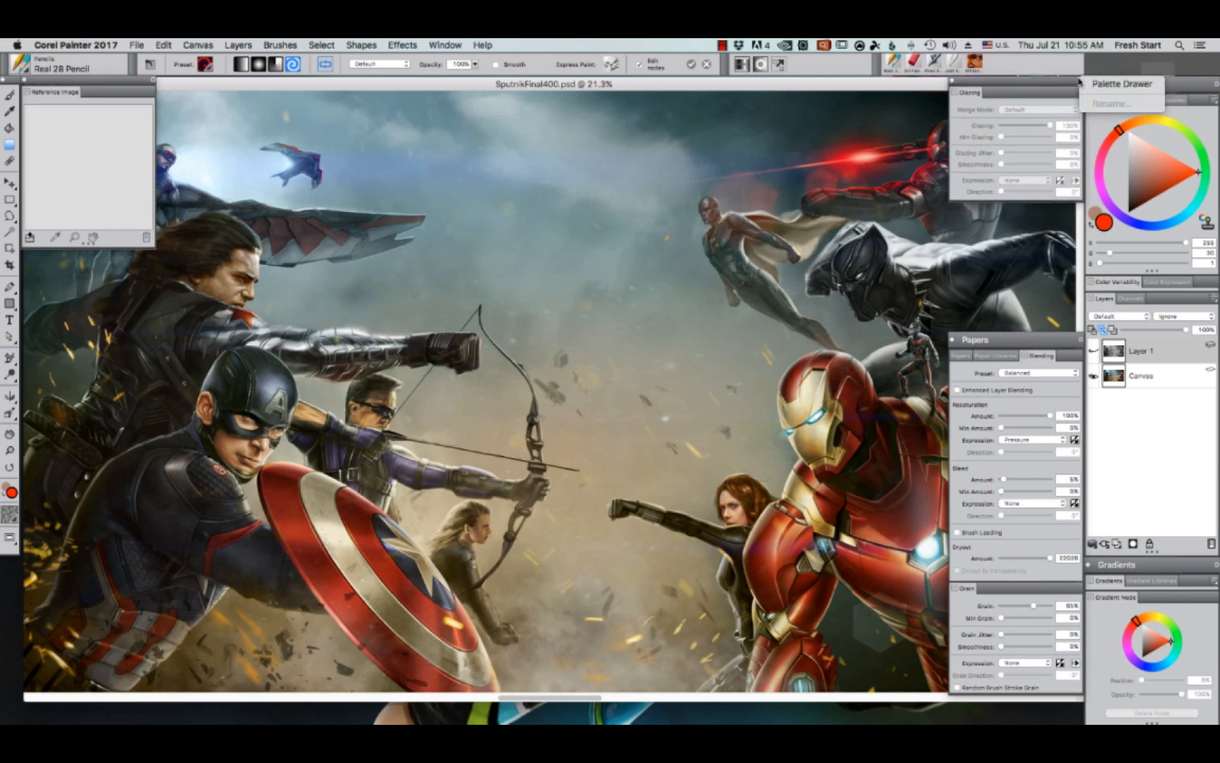
{"action": "left_click", "coordinate": [1104, 85]}
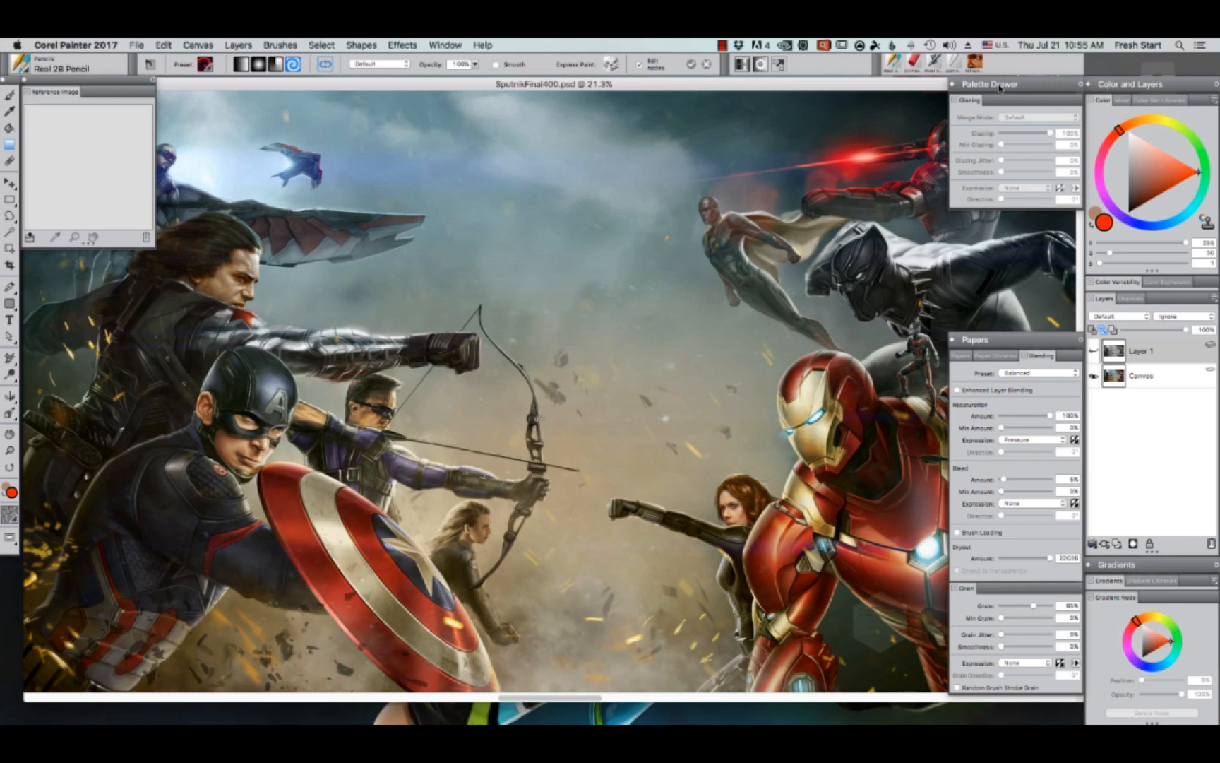
{"action": "left_click", "coordinate": [999, 87]}
{"action": "left_click", "coordinate": [999, 87]}
- Rename the Glazing palette drawer with the owner's first name followed by "Drawer"
{"action": "right_click", "coordinate": [1081, 84]}
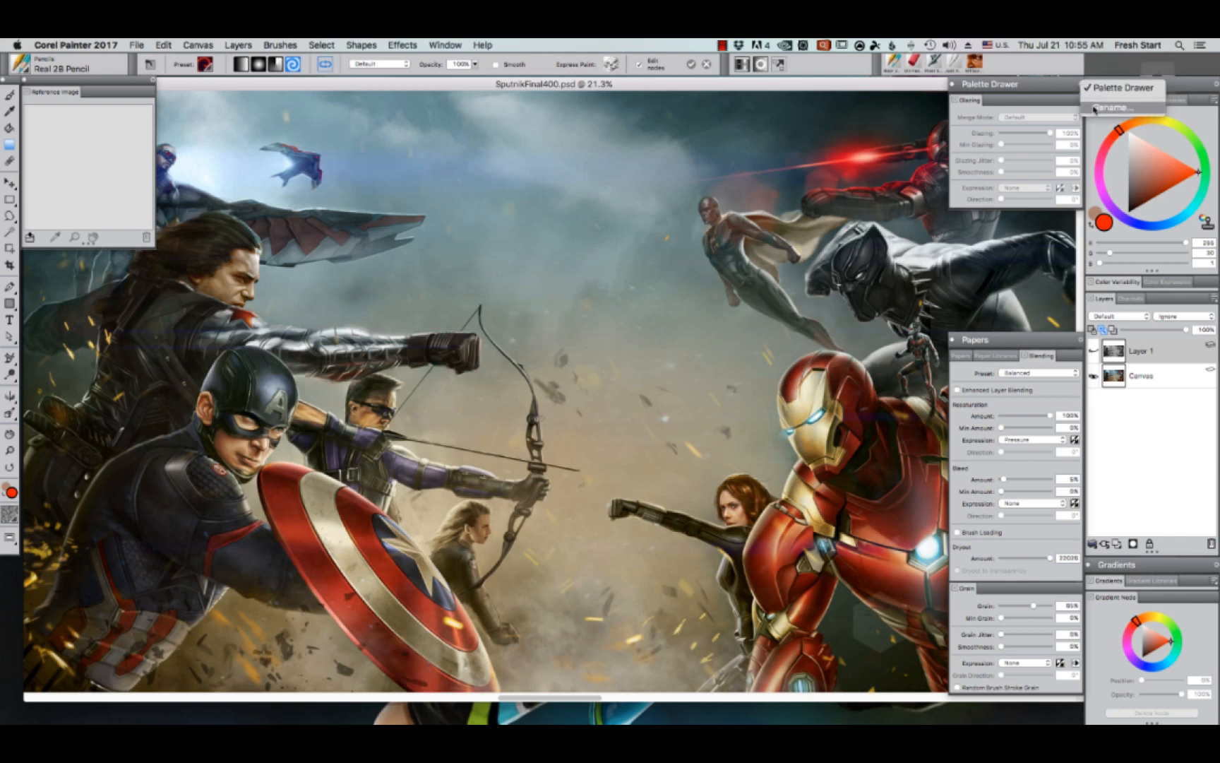
{"action": "left_click", "coordinate": [1094, 108]}
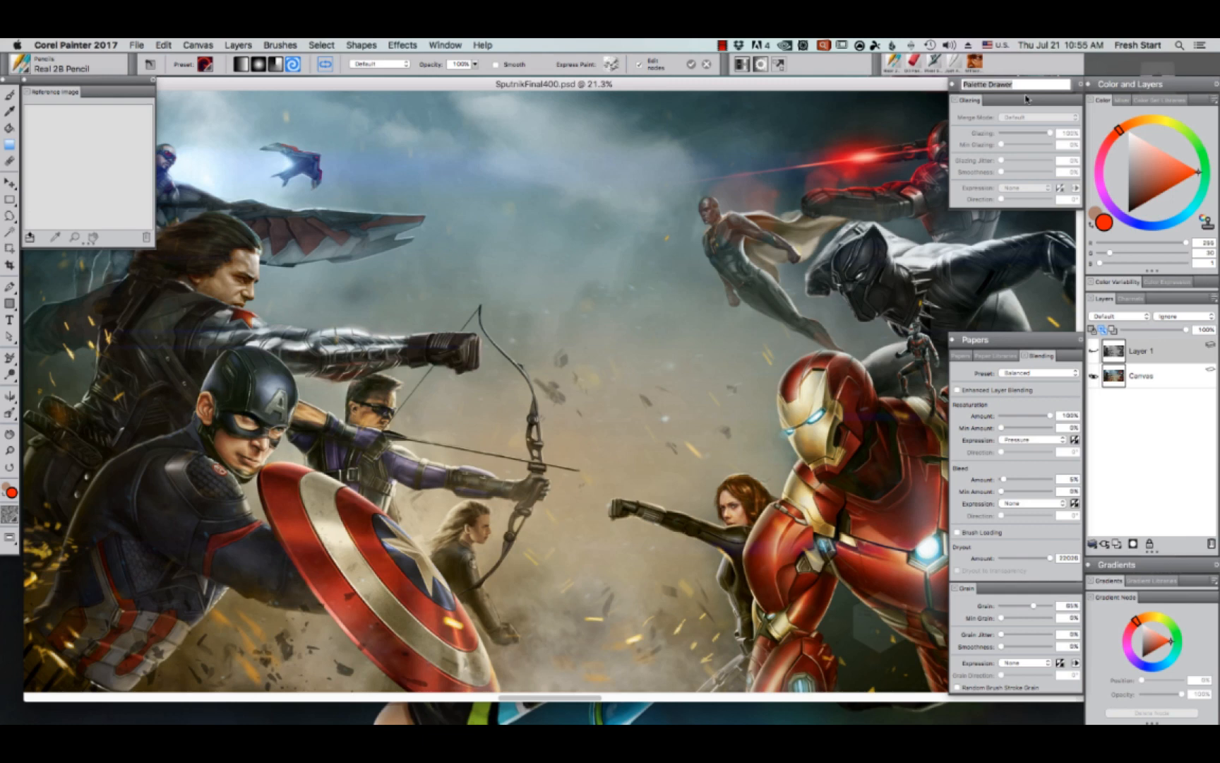
{"action": "type", "text": "Mikes Drawer"}
{"action": "key", "text": "Return"}
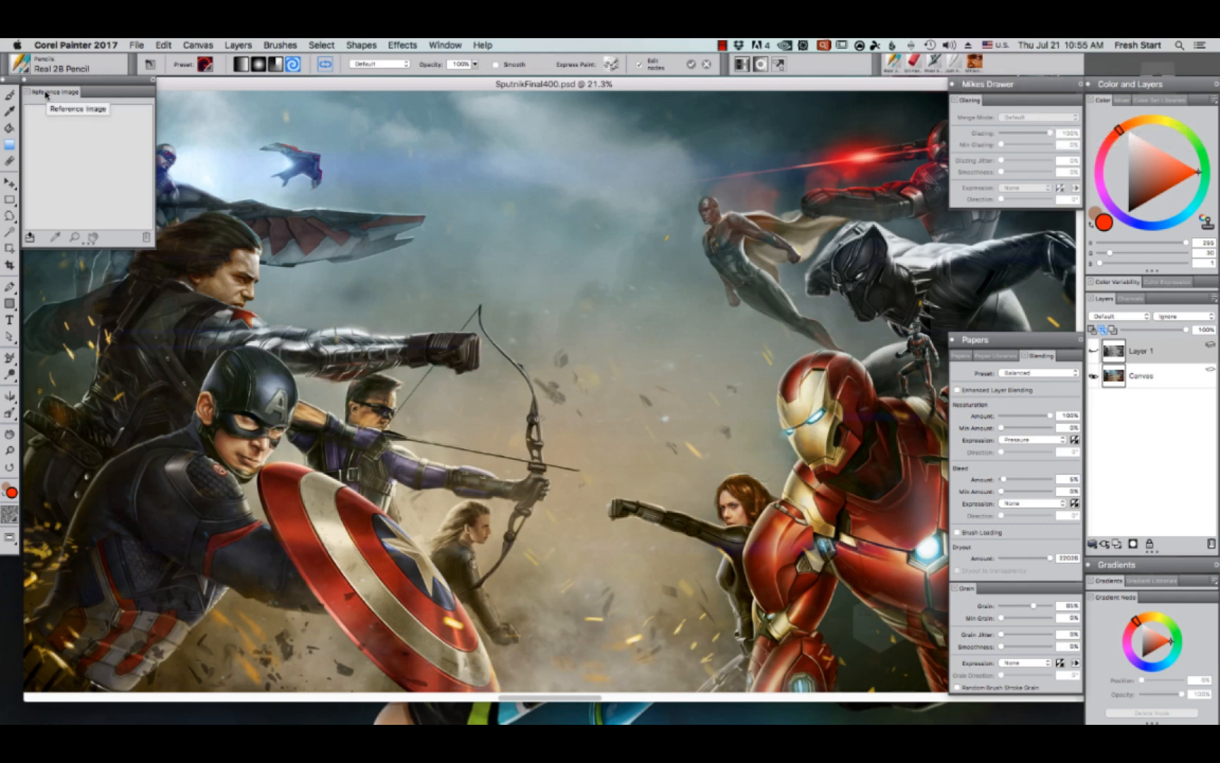
- Group the Reference Image, Blending, Paper Libraries and Papers panels into the renamed drawer and widen it
{"action": "left_click_drag", "start_coordinate": [48, 93], "coordinate": [1023, 101]}
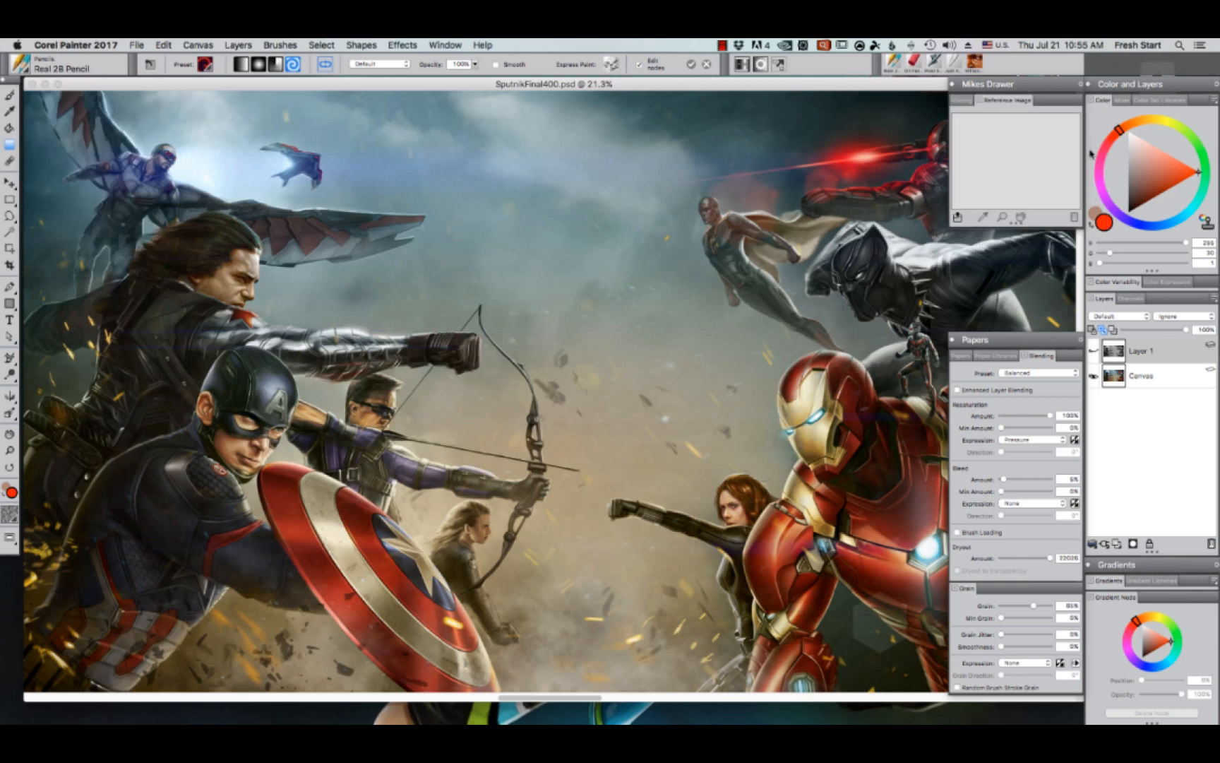
{"action": "left_click_drag", "start_coordinate": [1062, 359], "coordinate": [1048, 102]}
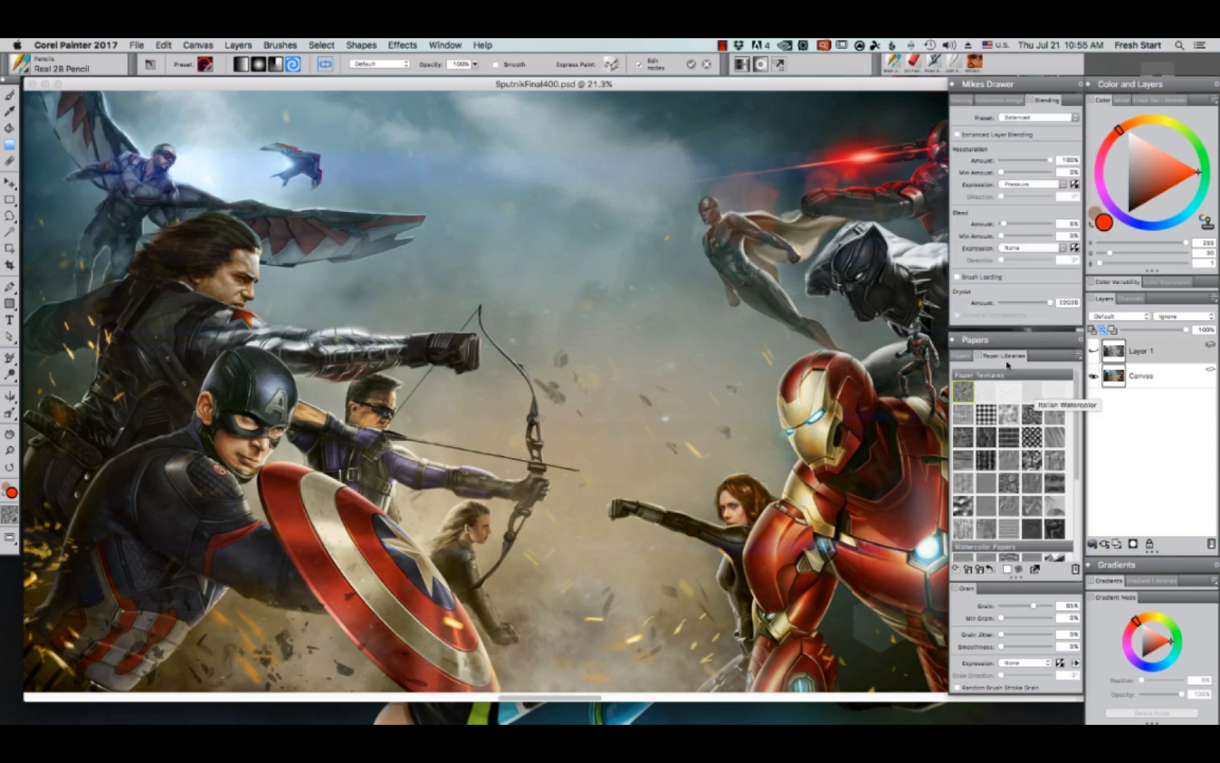
{"action": "left_click_drag", "start_coordinate": [1009, 356], "coordinate": [1044, 101]}
{"action": "left_click_drag", "start_coordinate": [971, 356], "coordinate": [954, 85]}
{"action": "left_click_drag", "start_coordinate": [1015, 172], "coordinate": [1083, 171]}
- Collapse the renamed drawer and align it beside the Color and Layers drawer
{"action": "left_click_drag", "start_coordinate": [984, 84], "coordinate": [1011, 83]}
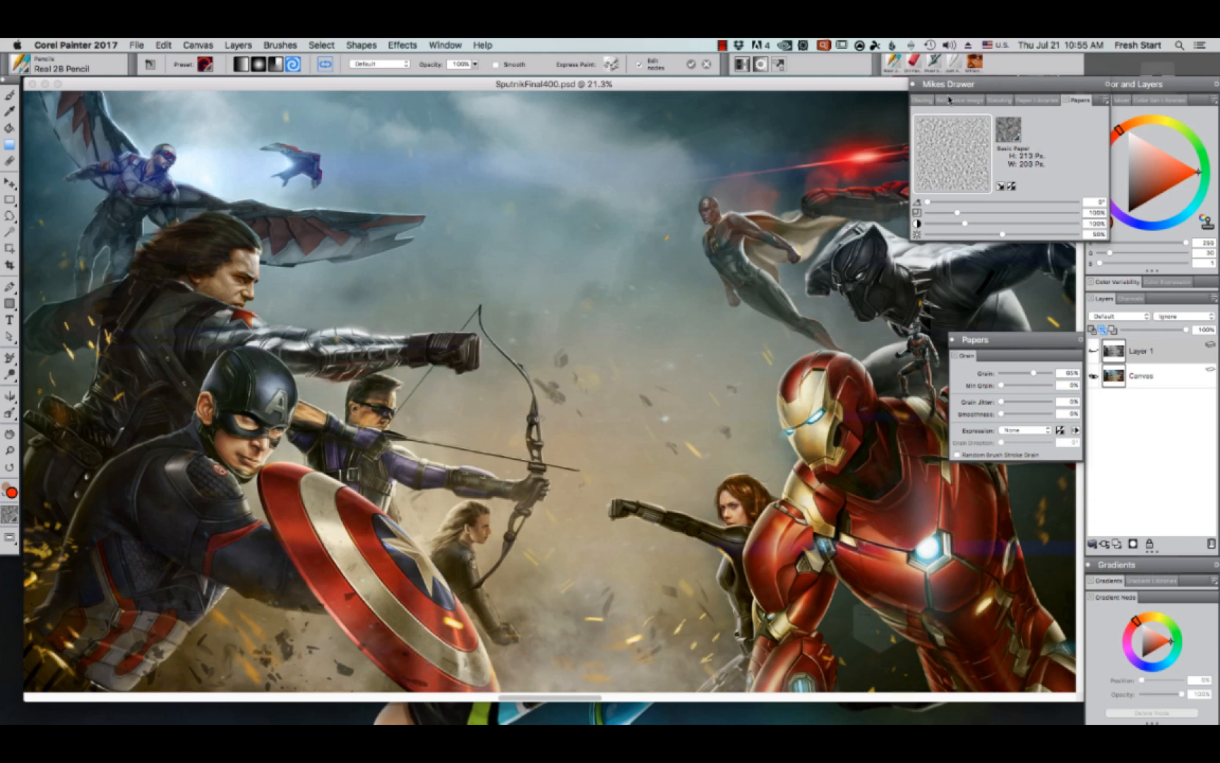
{"action": "left_click", "coordinate": [936, 84]}
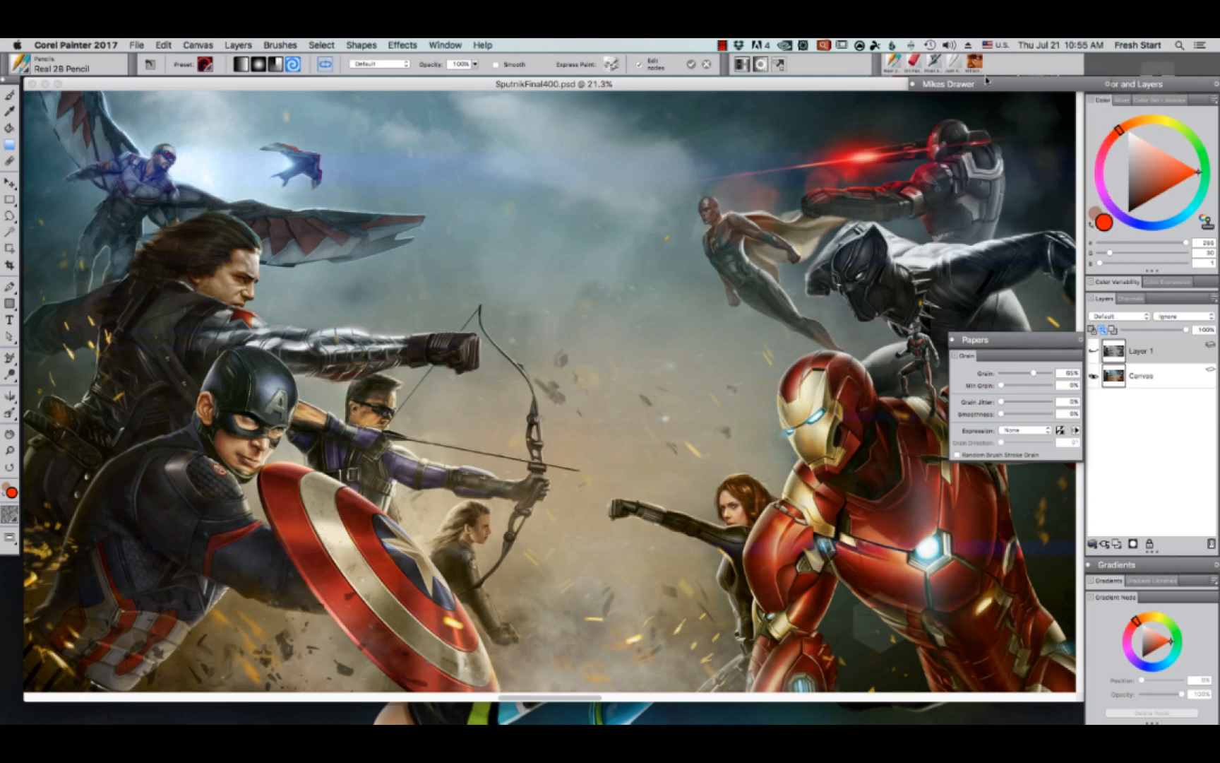
{"action": "left_click_drag", "start_coordinate": [987, 81], "coordinate": [965, 80]}
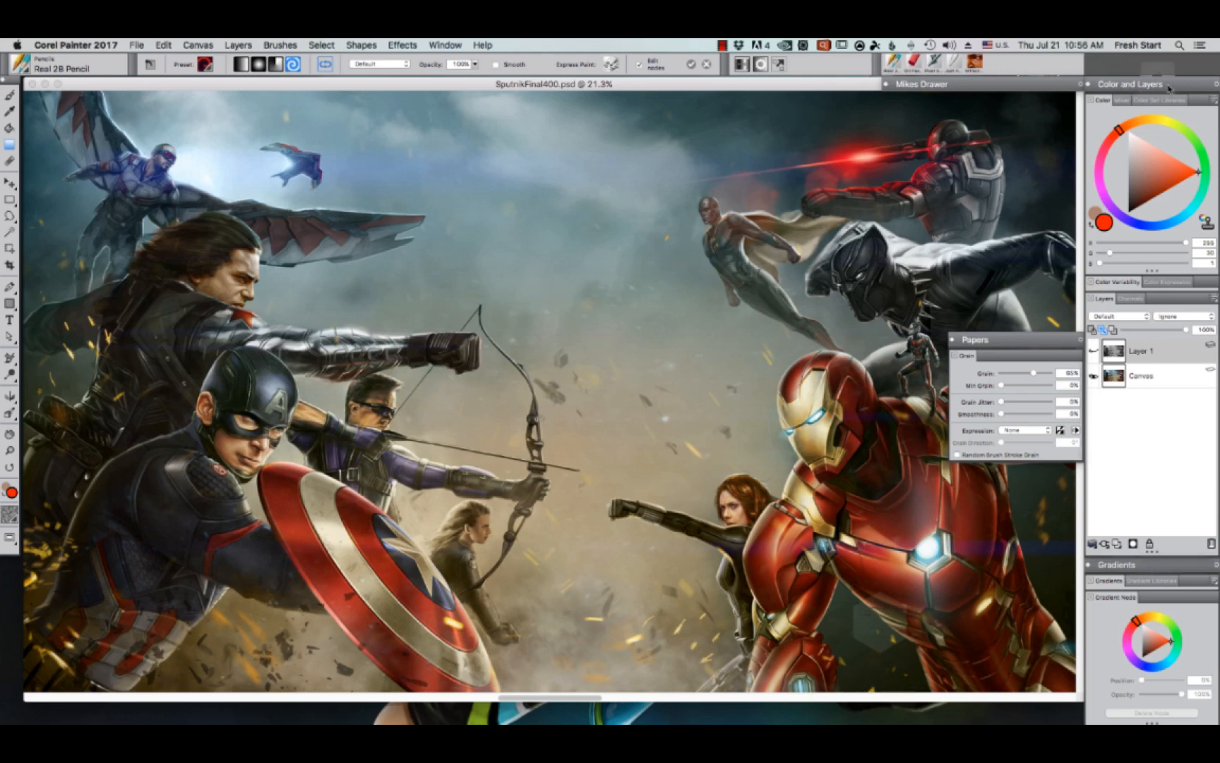
- Toggle the Color and Layers drawer closed and open, and move the Papers drawer down to the canvas's lower edge
{"action": "double_click", "coordinate": [1169, 88]}
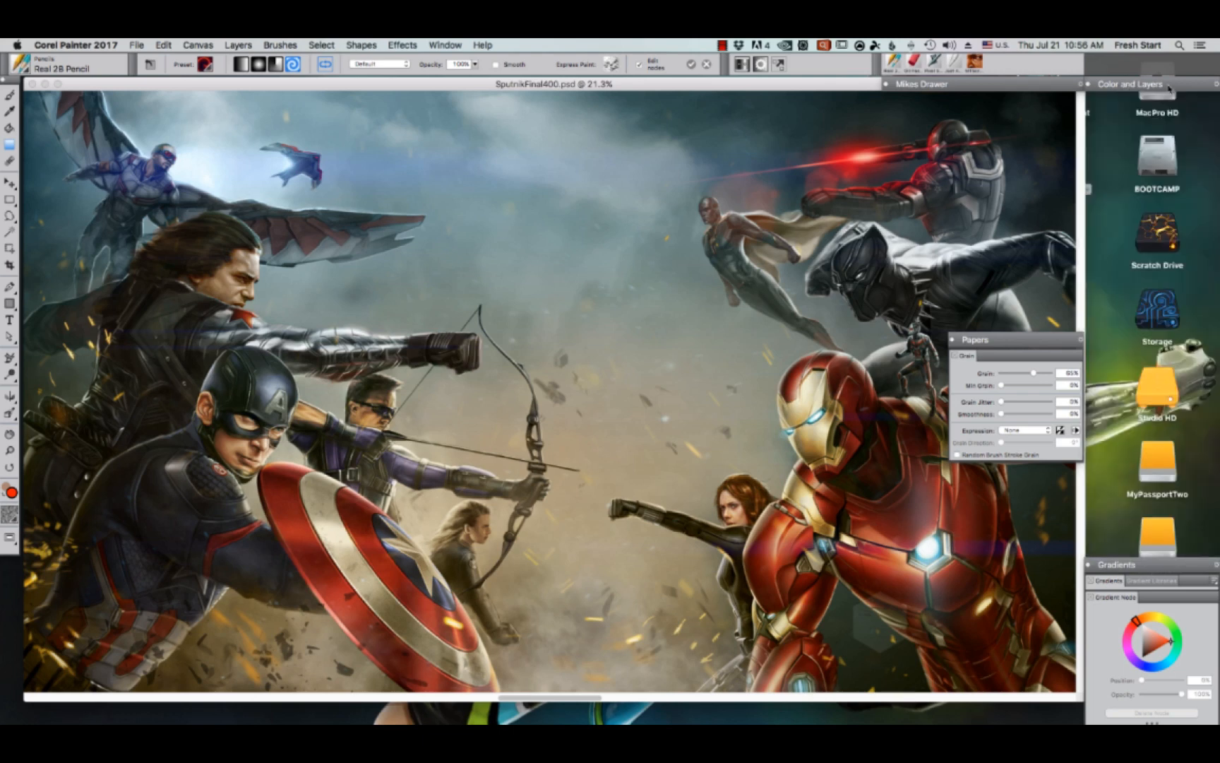
{"action": "double_click", "coordinate": [1169, 89]}
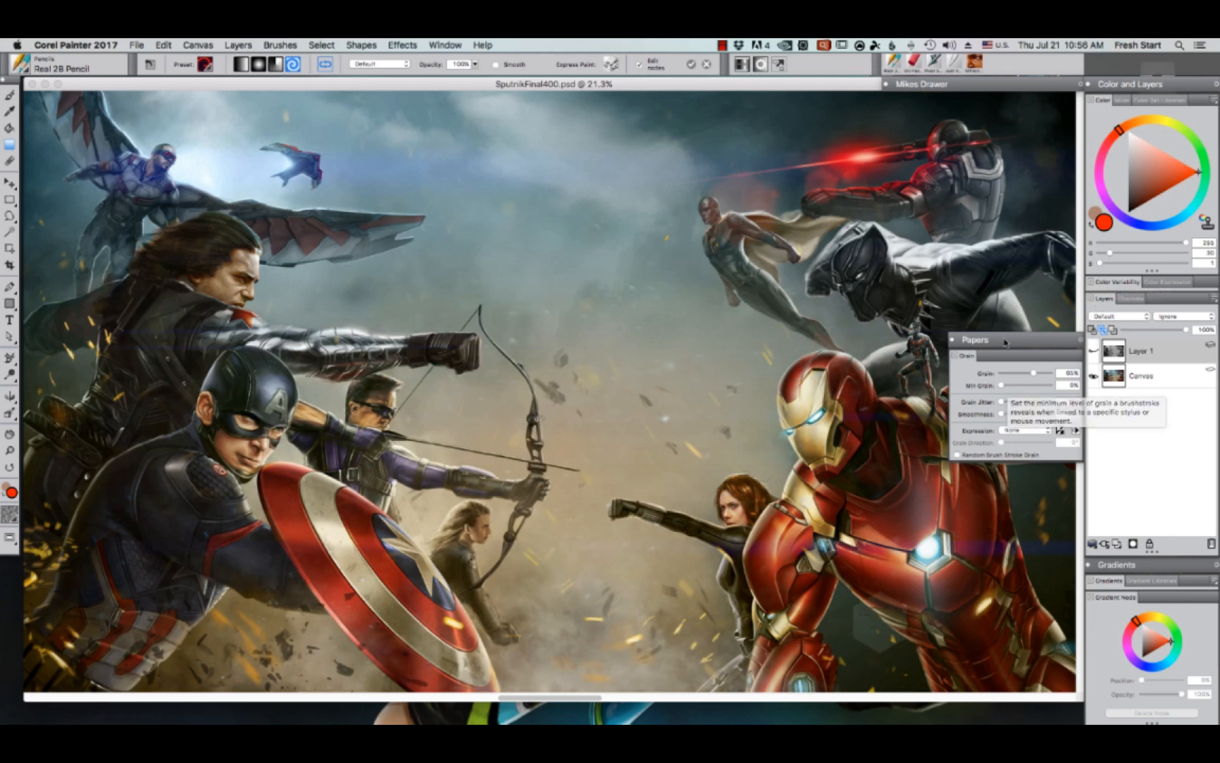
{"action": "left_click_drag", "start_coordinate": [1005, 342], "coordinate": [998, 613]}
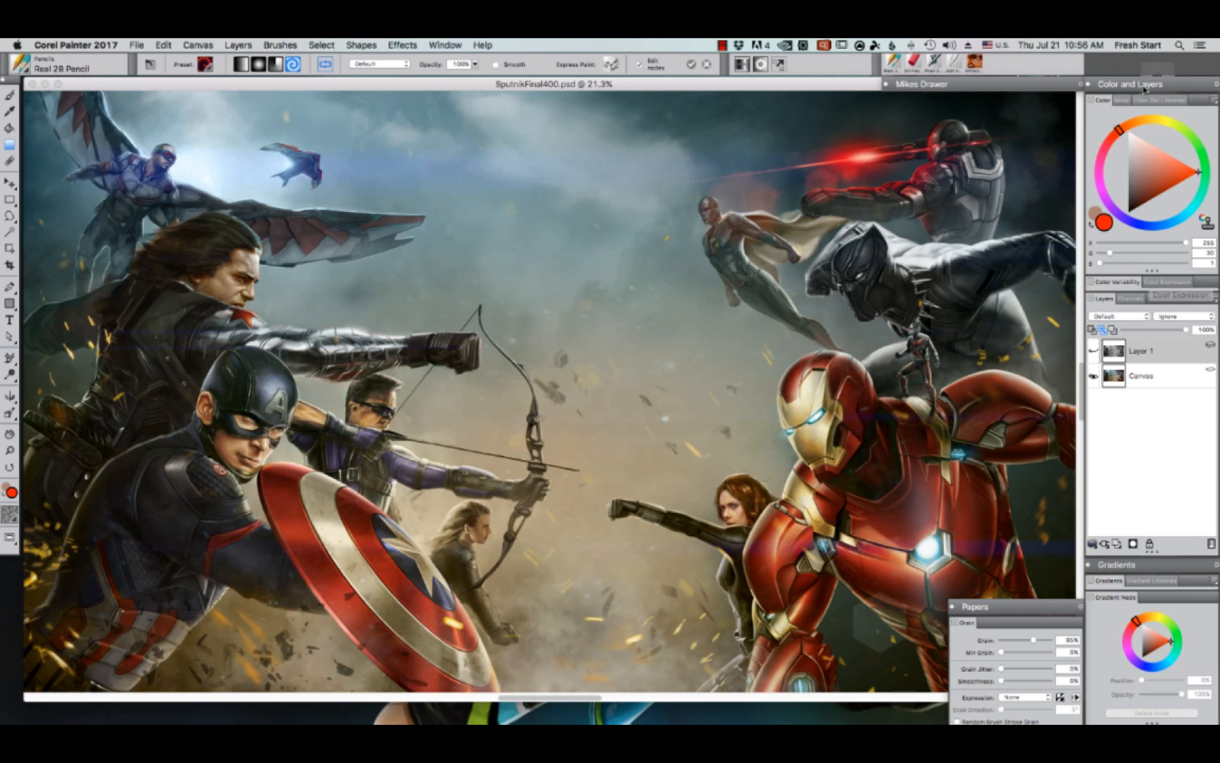
- Collapse and re-expand the Color and Layers, Papers and Gradients drawers, and expand the renamed drawer
{"action": "double_click", "coordinate": [1145, 89]}
{"action": "double_click", "coordinate": [1026, 609]}
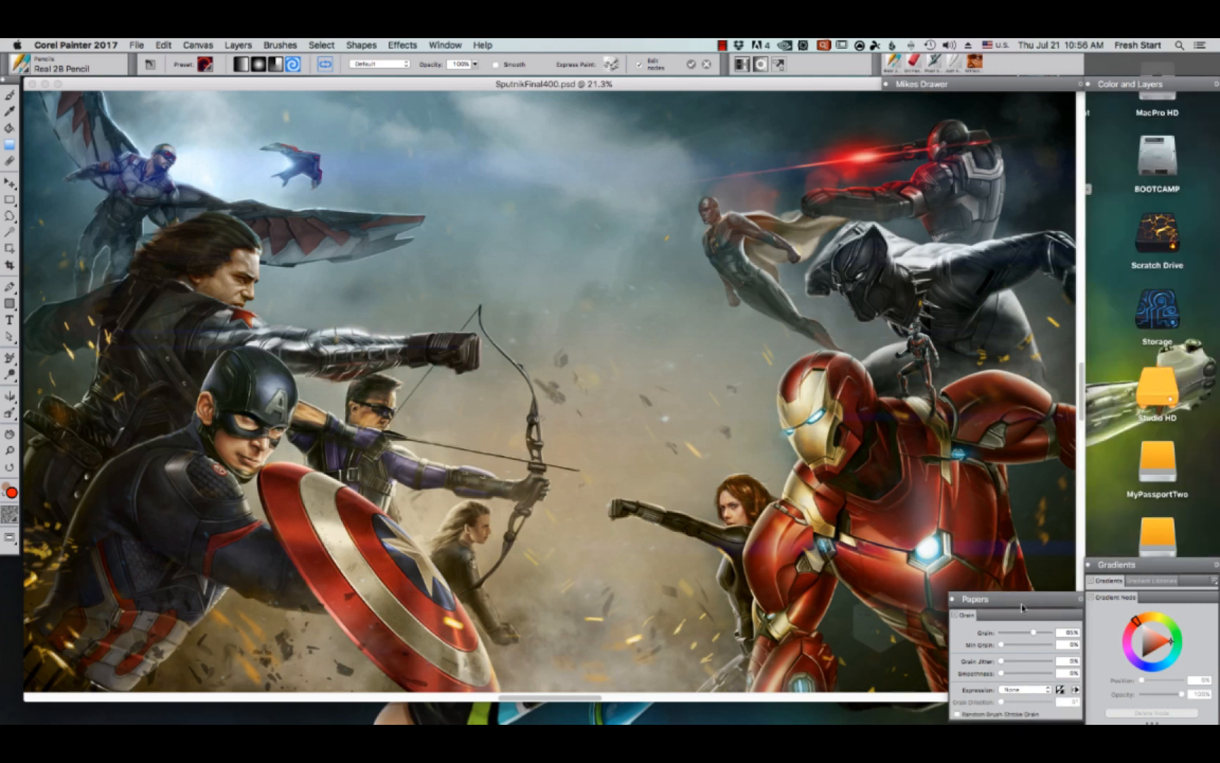
{"action": "double_click", "coordinate": [1132, 565]}
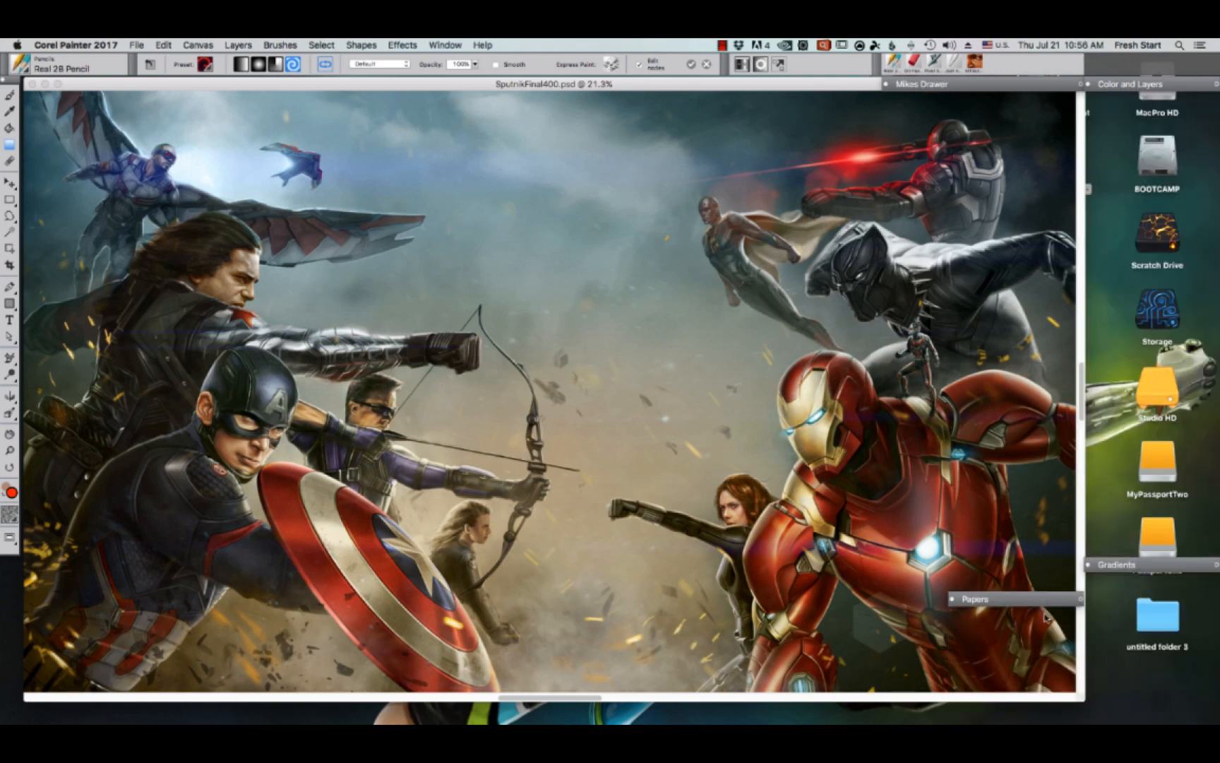
{"action": "double_click", "coordinate": [1034, 602]}
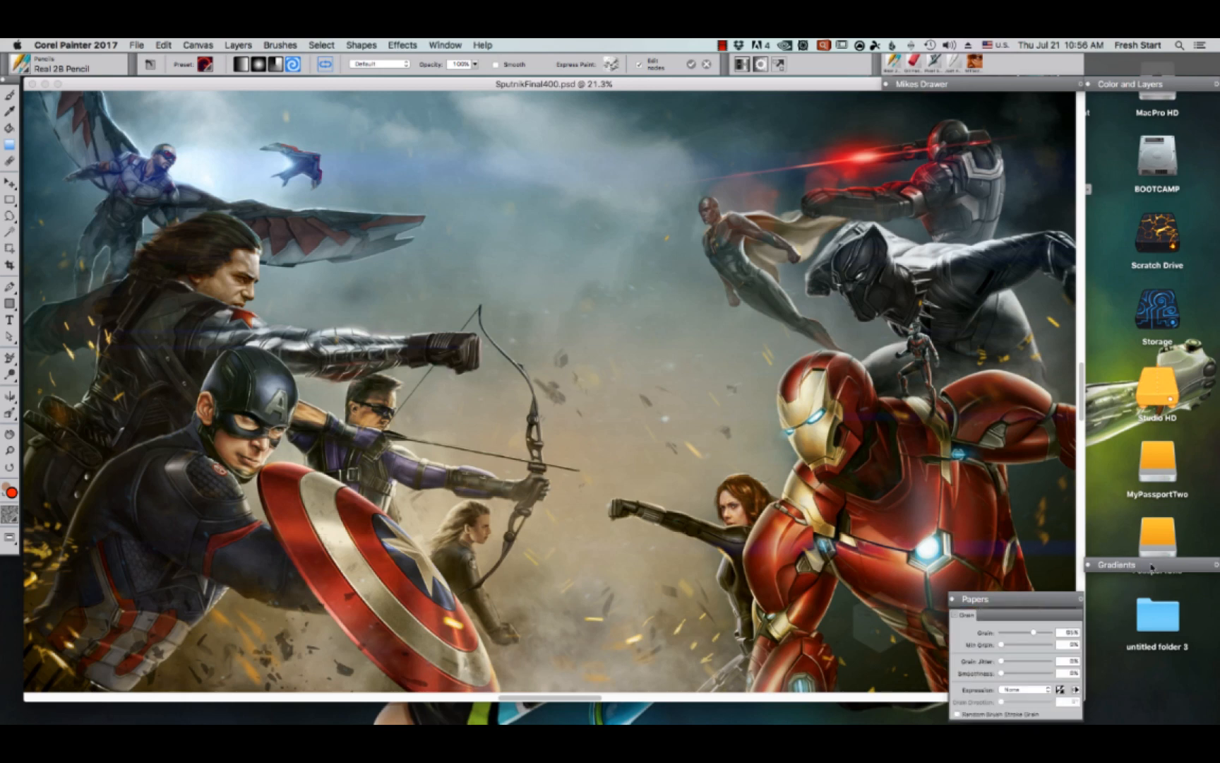
{"action": "double_click", "coordinate": [1152, 566]}
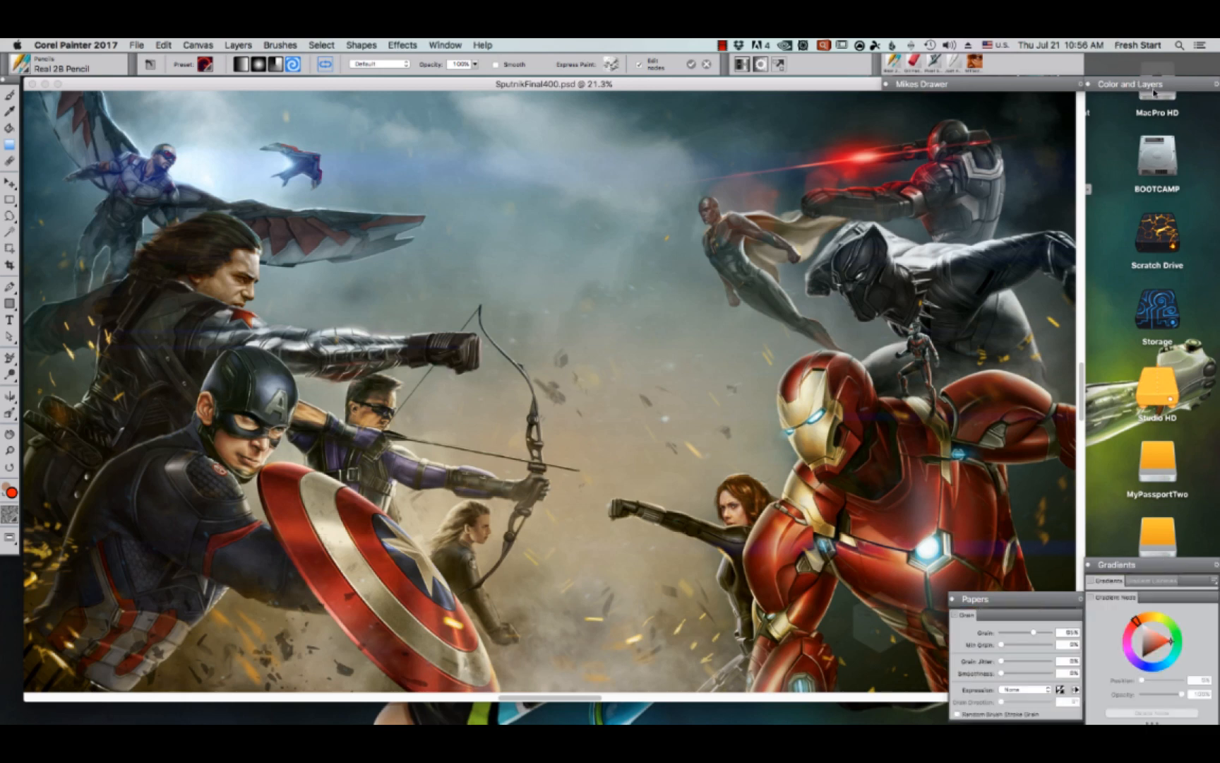
{"action": "double_click", "coordinate": [1188, 91]}
{"action": "double_click", "coordinate": [1050, 92]}
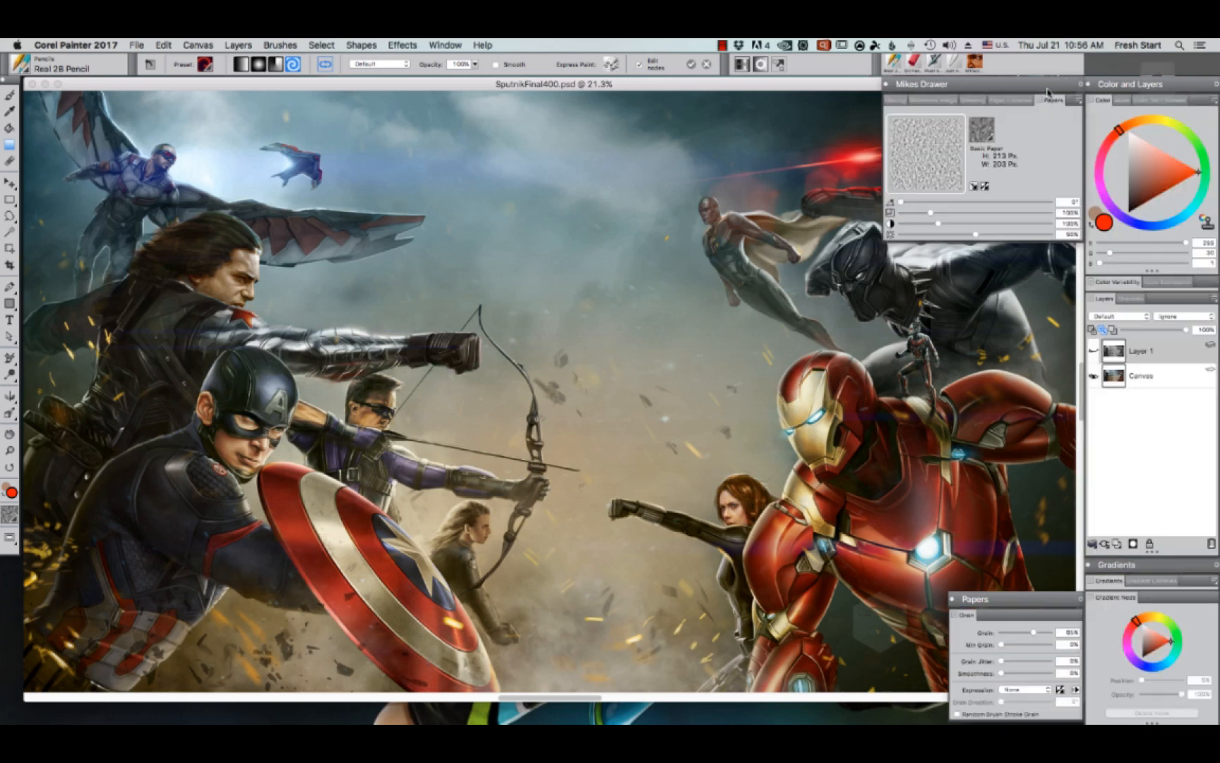
- Move the Gradients drawer beneath the renamed drawer and enlarge its Gradient Node color wheel
{"action": "left_click_drag", "start_coordinate": [1137, 567], "coordinate": [1010, 262]}
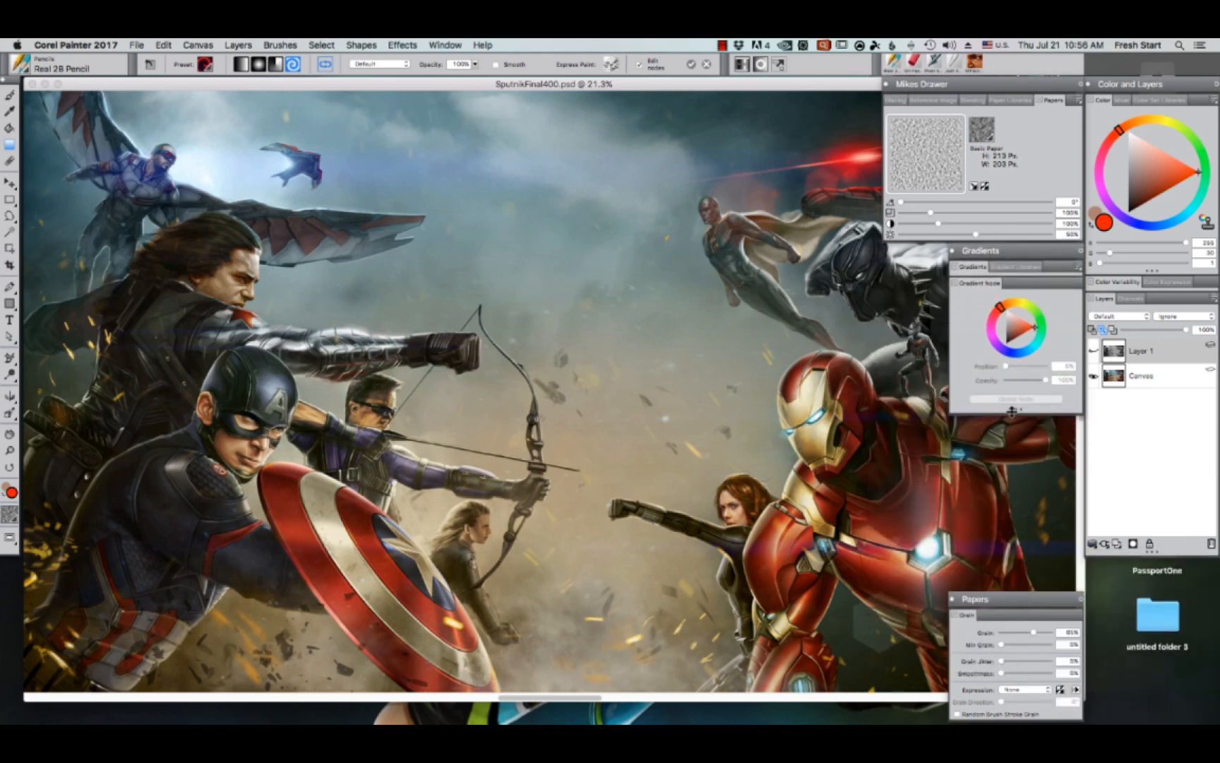
{"action": "left_click_drag", "start_coordinate": [1012, 411], "coordinate": [1023, 558]}
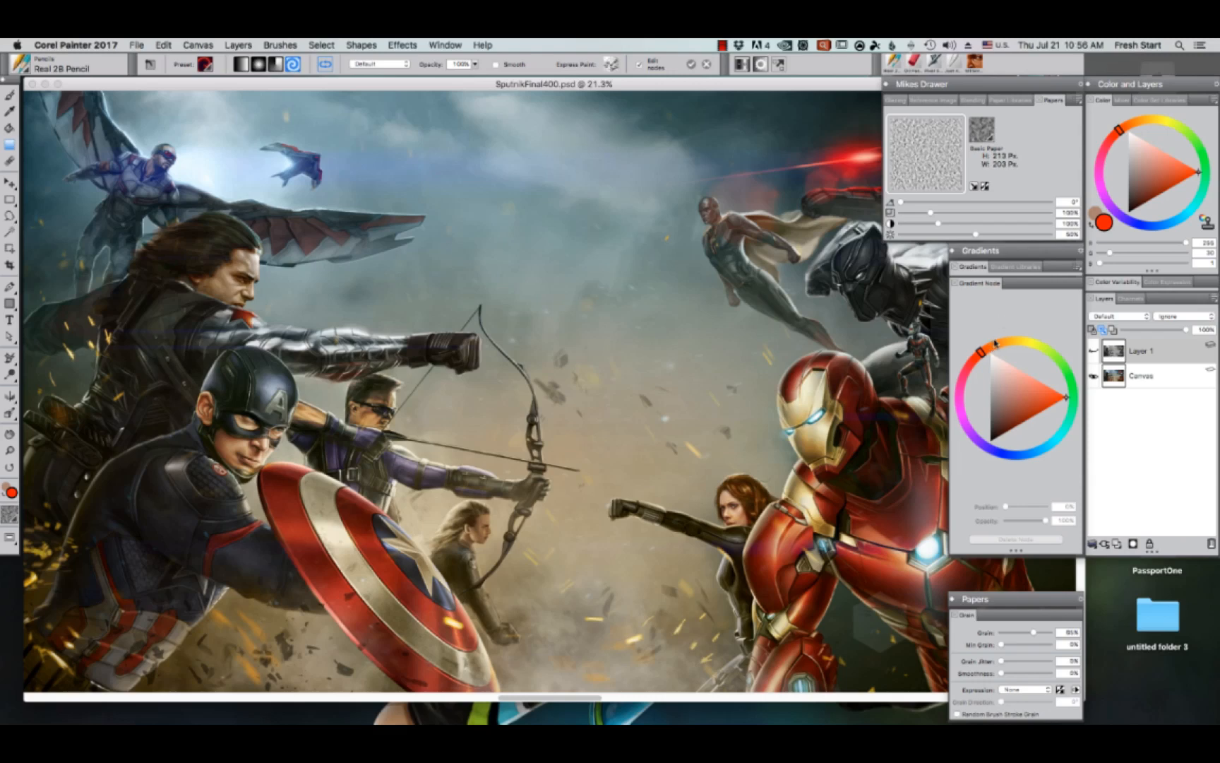
- Make the grayscale Layer 1 visible and add a new empty layer above it
{"action": "left_click", "coordinate": [1093, 351]}
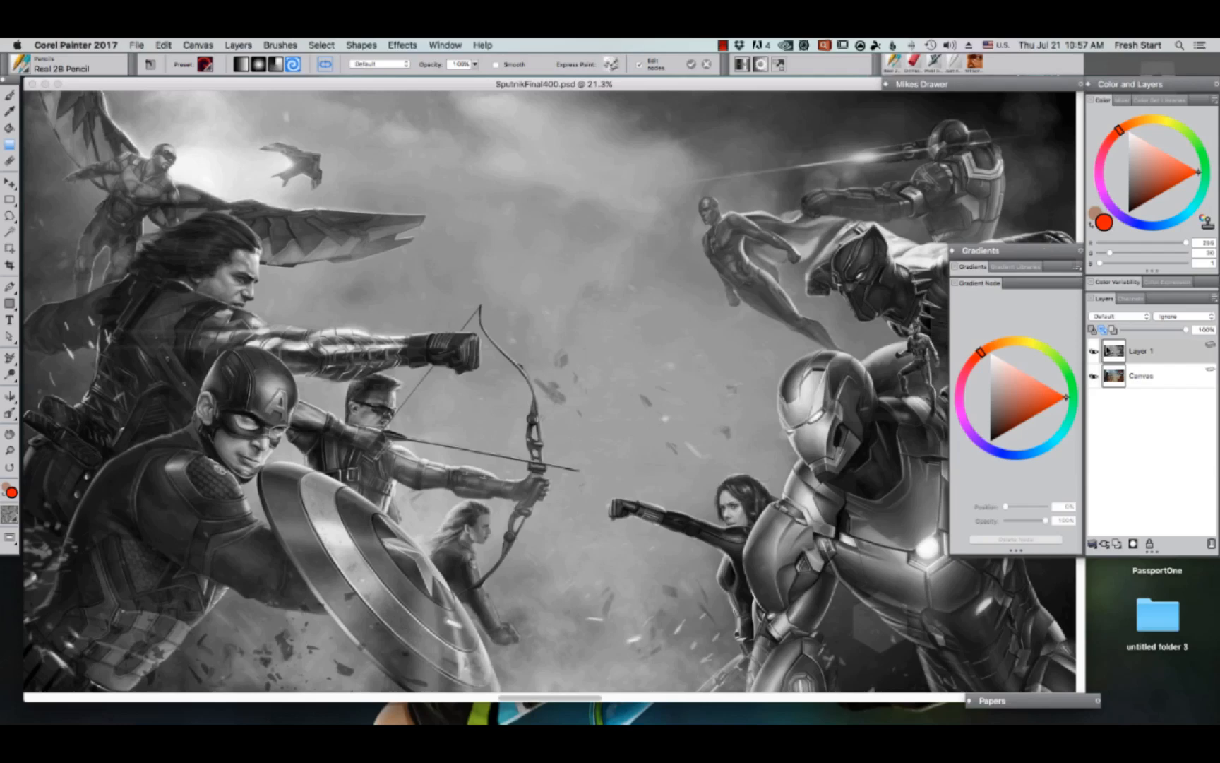
{"action": "left_click", "coordinate": [1094, 351]}
{"action": "left_click", "coordinate": [1094, 351]}
{"action": "left_click", "coordinate": [1118, 544]}
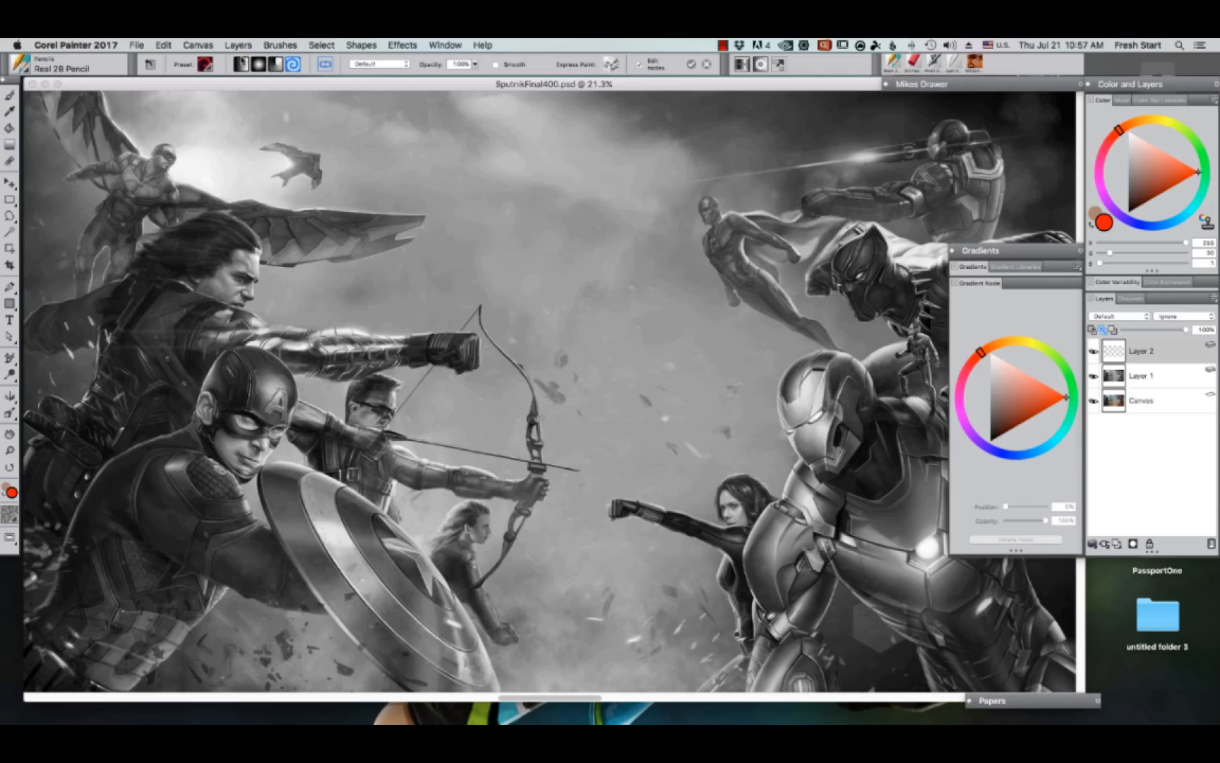
- Fill the new layer with the red and dark-blue spiral gradient, starting at the canvas center and ending near Iron Man's lower torso
{"action": "left_click", "coordinate": [207, 65]}
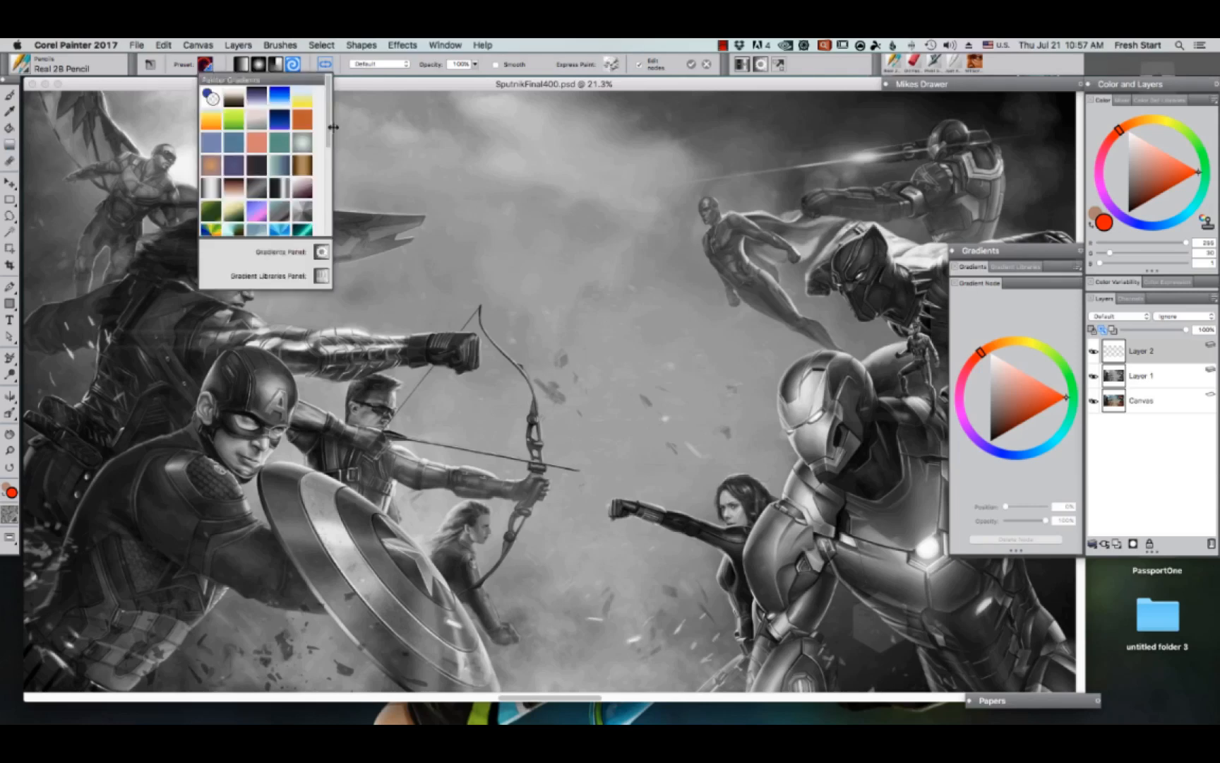
{"action": "left_click_drag", "start_coordinate": [327, 131], "coordinate": [317, 240]}
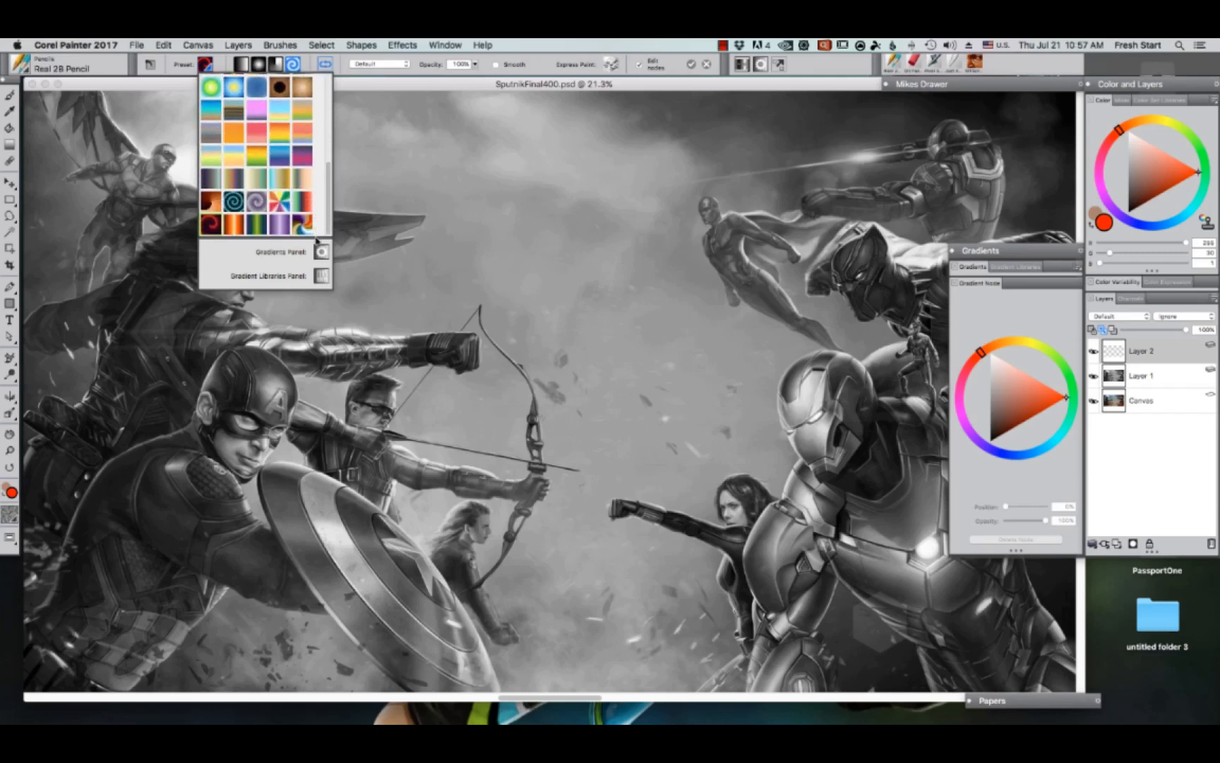
{"action": "left_click", "coordinate": [210, 226]}
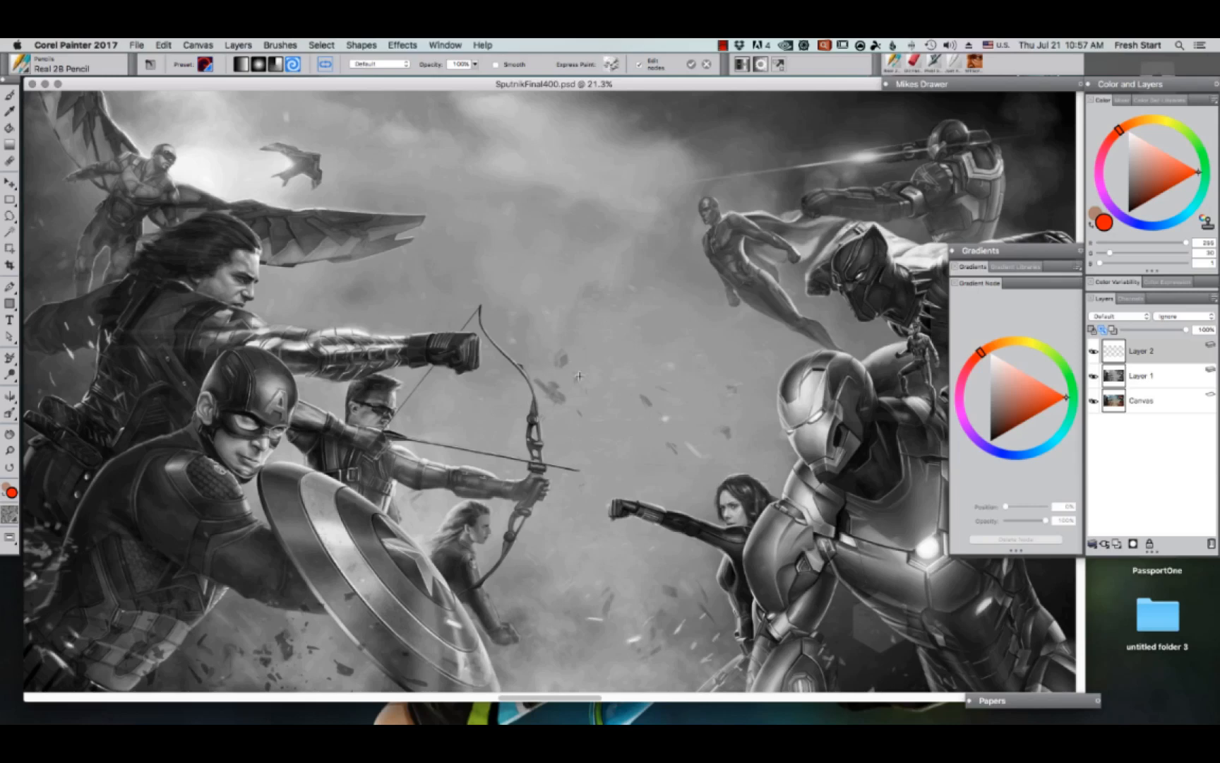
{"action": "left_click_drag", "start_coordinate": [540, 327], "coordinate": [990, 640]}
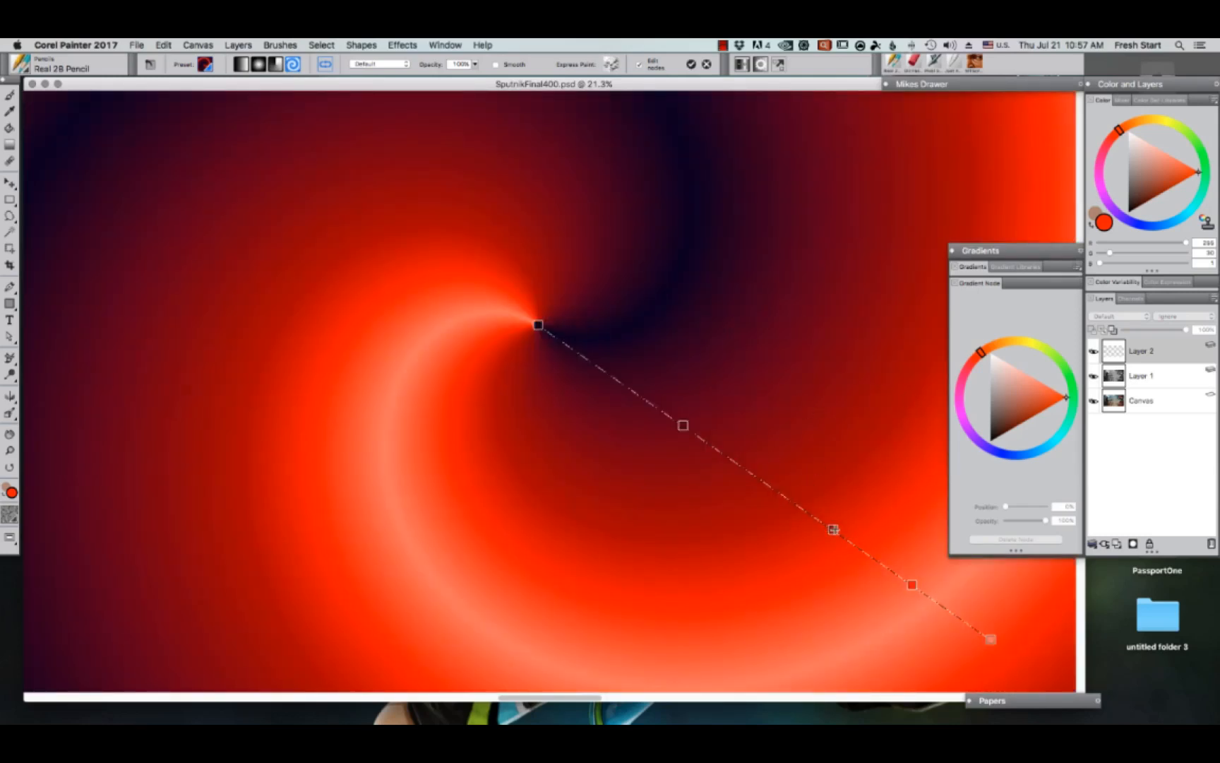
- Shift the gradient's dark red node toward the line's outer end and its maroon node toward the spiral center
{"action": "left_click_drag", "start_coordinate": [834, 529], "coordinate": [873, 557]}
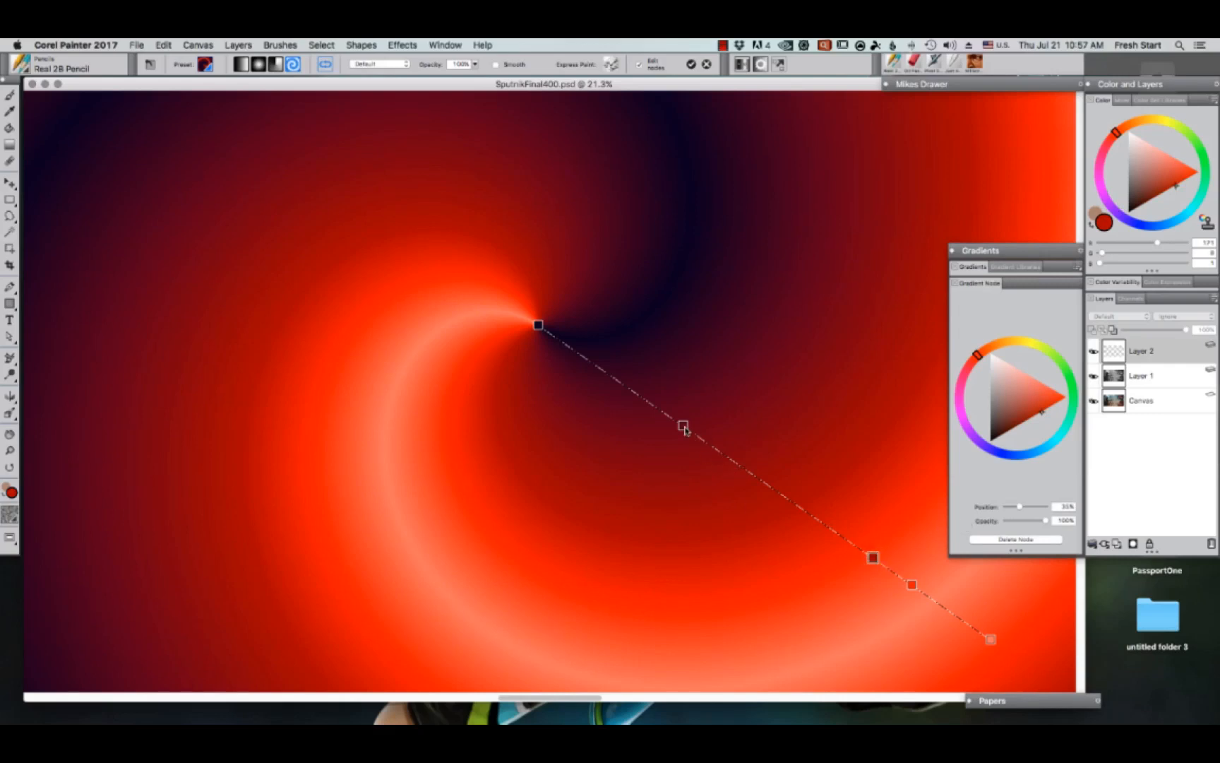
{"action": "left_click_drag", "start_coordinate": [683, 427], "coordinate": [618, 380]}
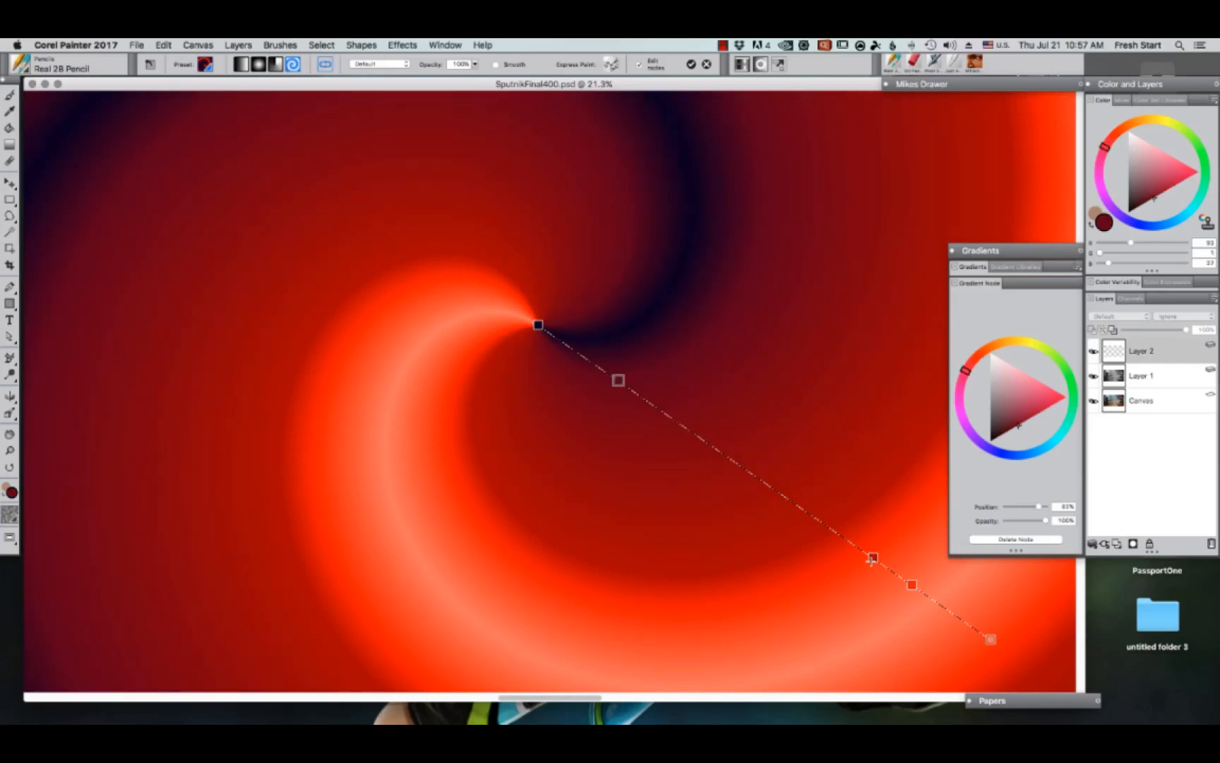
- Slide the gradient's inner red node to just past the line's midpoint and commit the gradient with the Heavy Dabs Express Paint effect
{"action": "left_click_drag", "start_coordinate": [872, 557], "coordinate": [755, 475]}
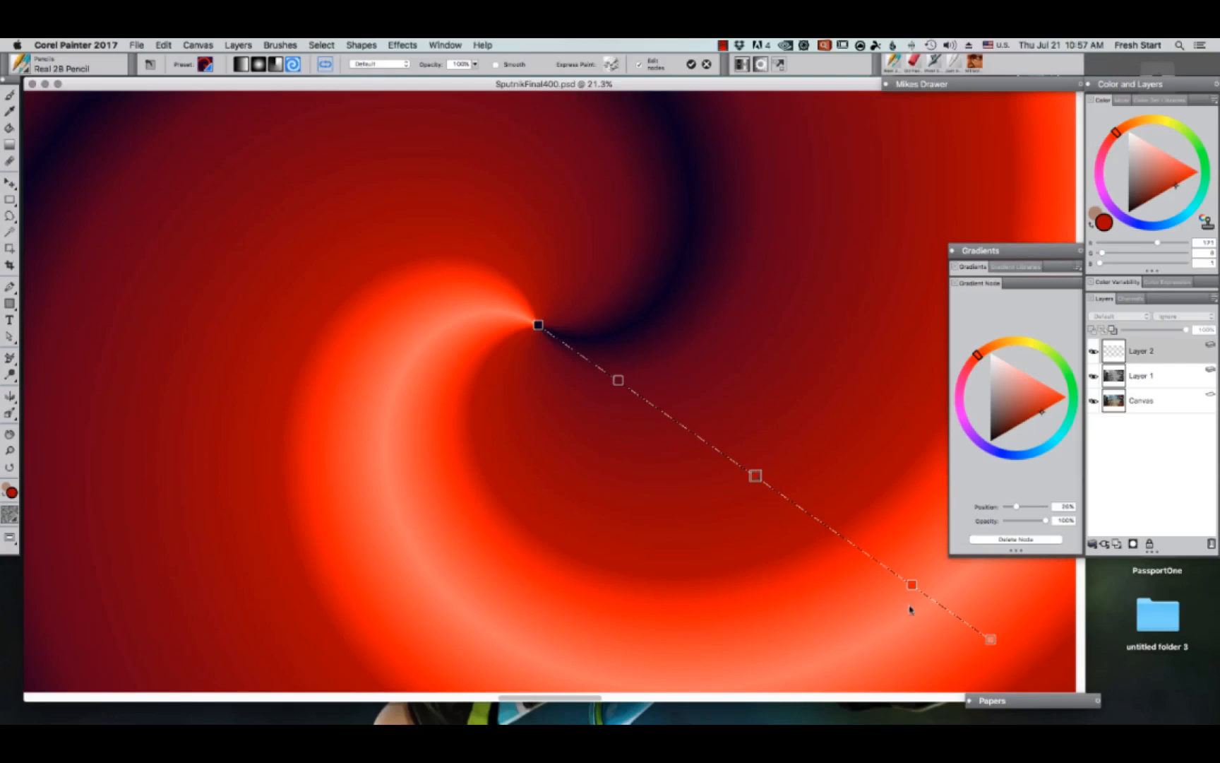
{"action": "left_click_drag", "start_coordinate": [755, 476], "coordinate": [802, 507]}
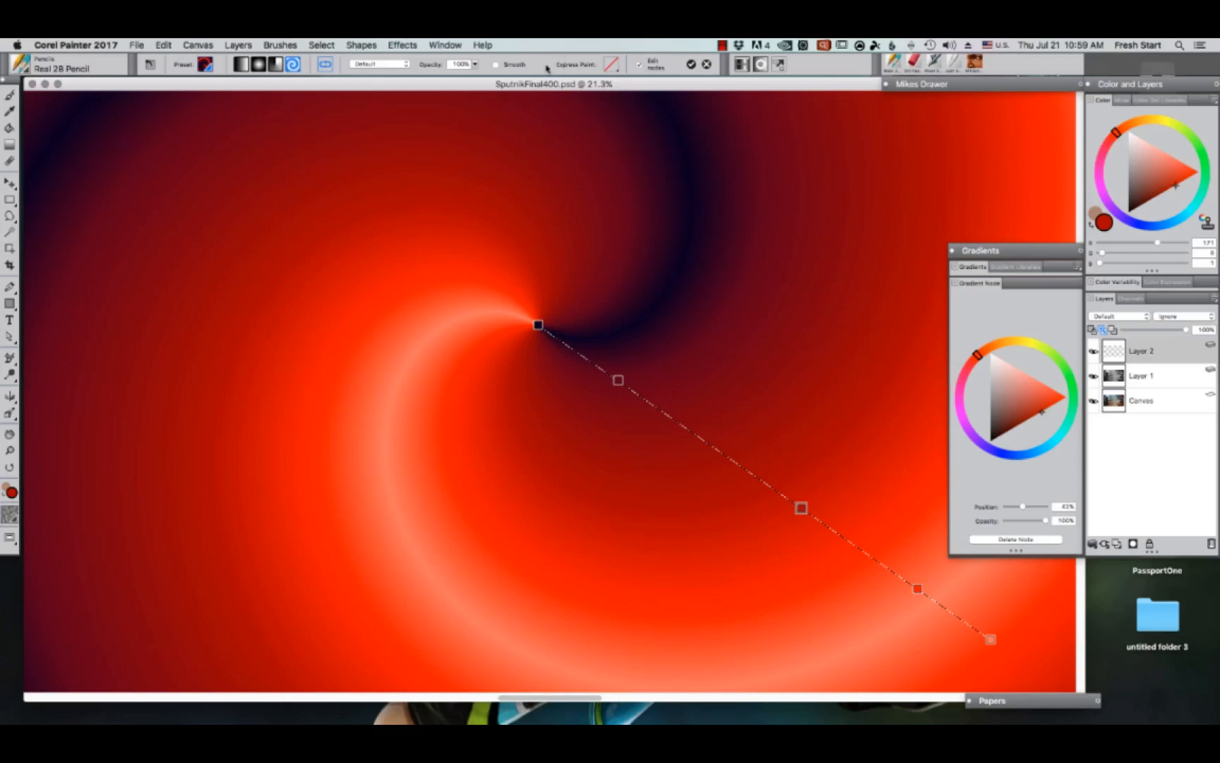
{"action": "left_click", "coordinate": [615, 67]}
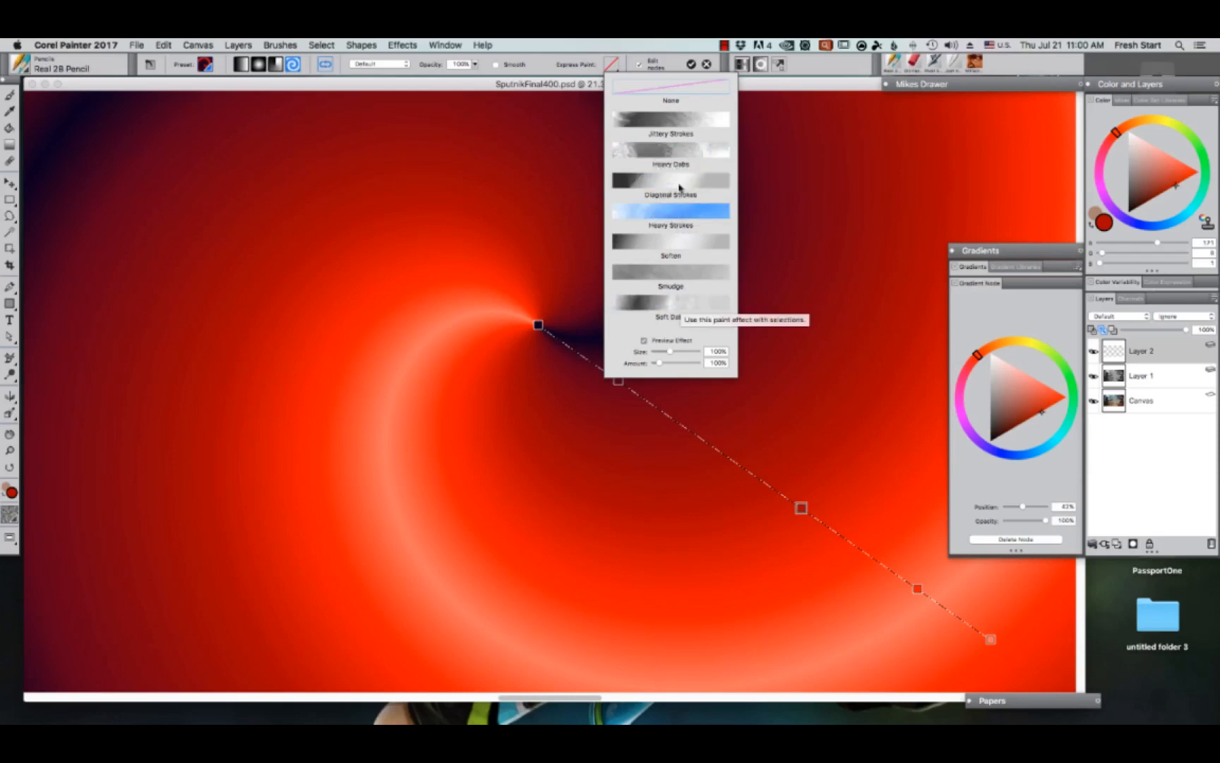
{"action": "left_click", "coordinate": [678, 153]}
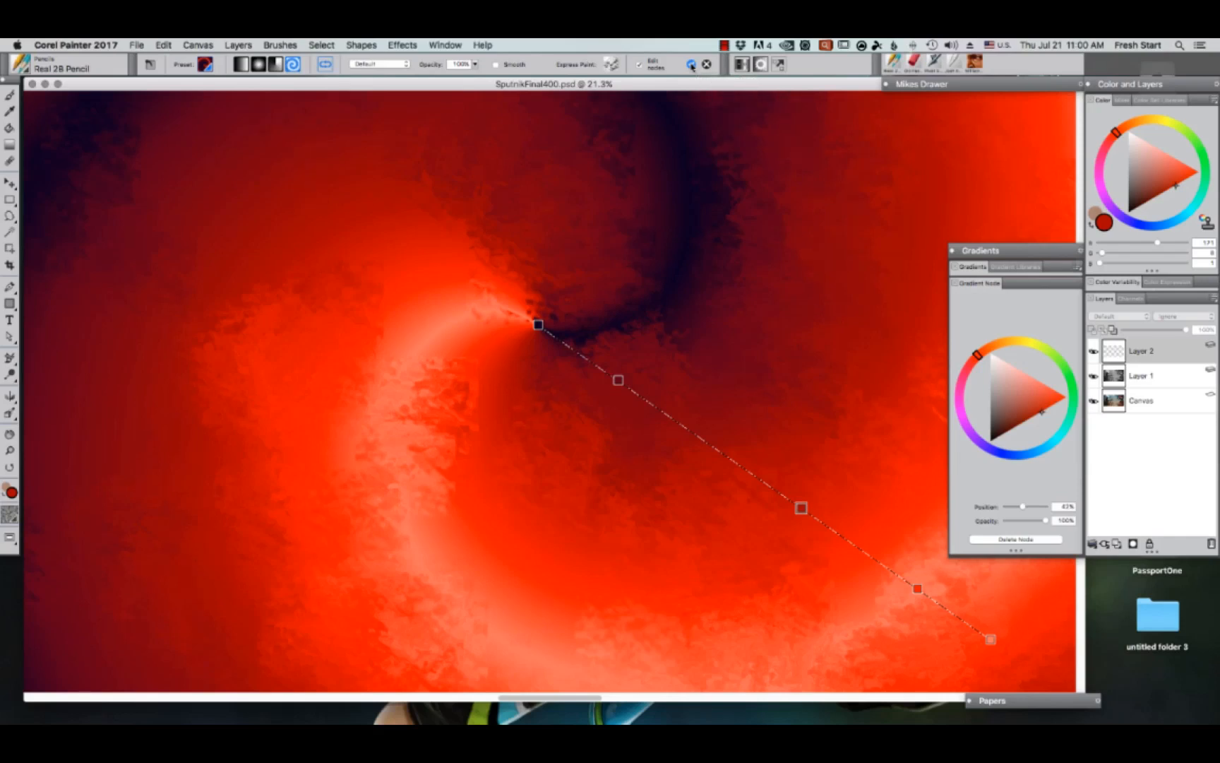
{"action": "left_click", "coordinate": [692, 65]}
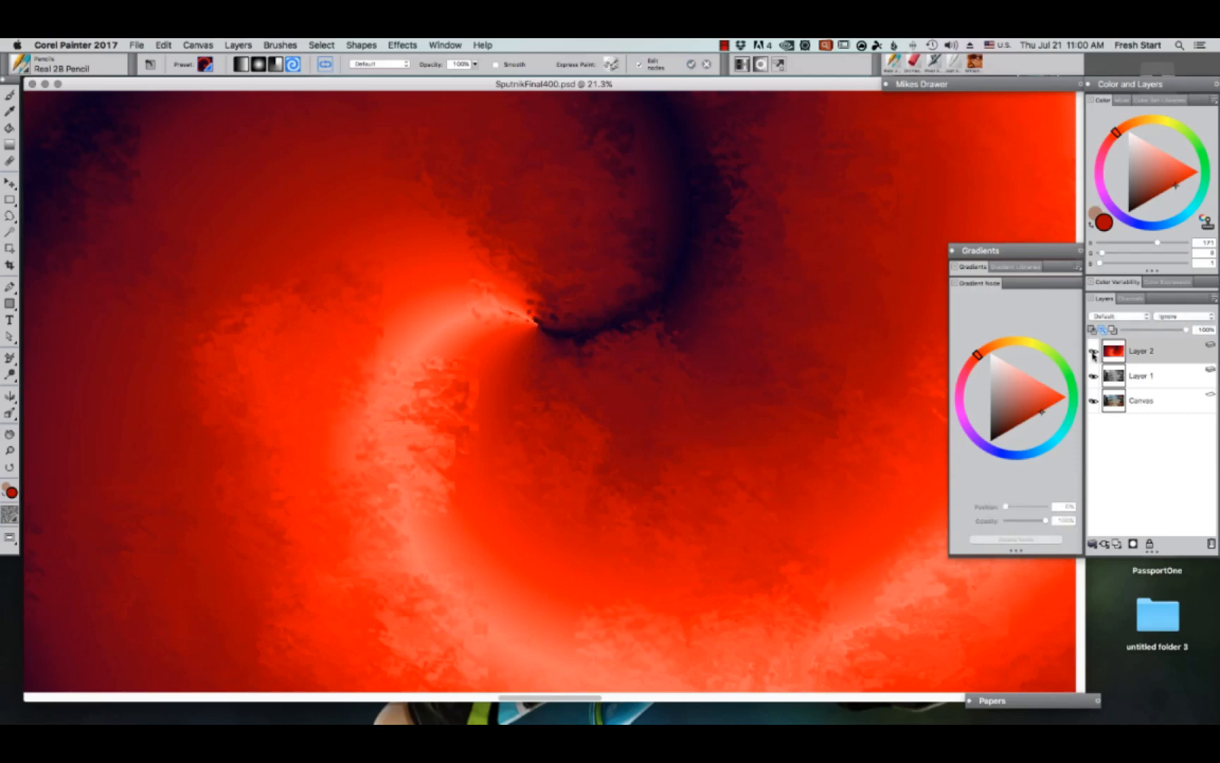
- Toggle the visibility of Layer 2 and Layer 1 off and on to compare the gradient, grayscale and original artwork
{"action": "left_click", "coordinate": [1094, 352]}
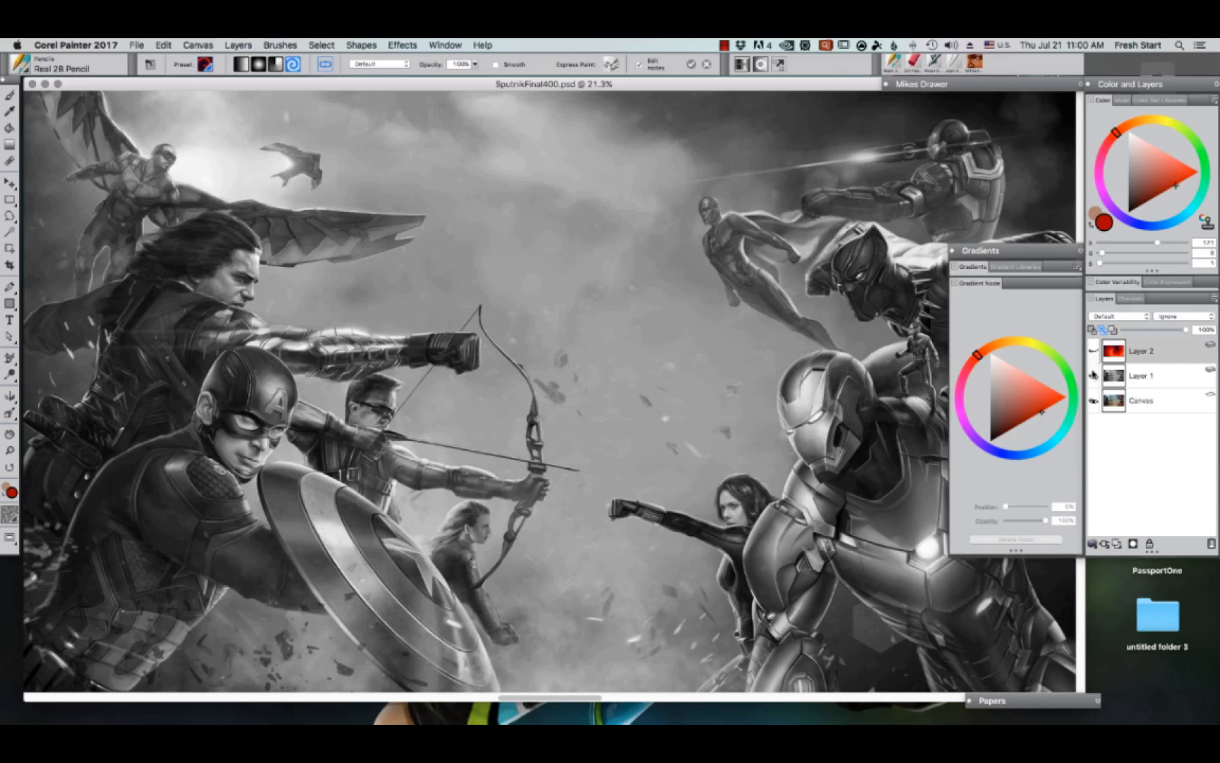
{"action": "left_click", "coordinate": [1094, 376]}
{"action": "left_click", "coordinate": [1094, 376]}
{"action": "left_click", "coordinate": [1094, 353]}
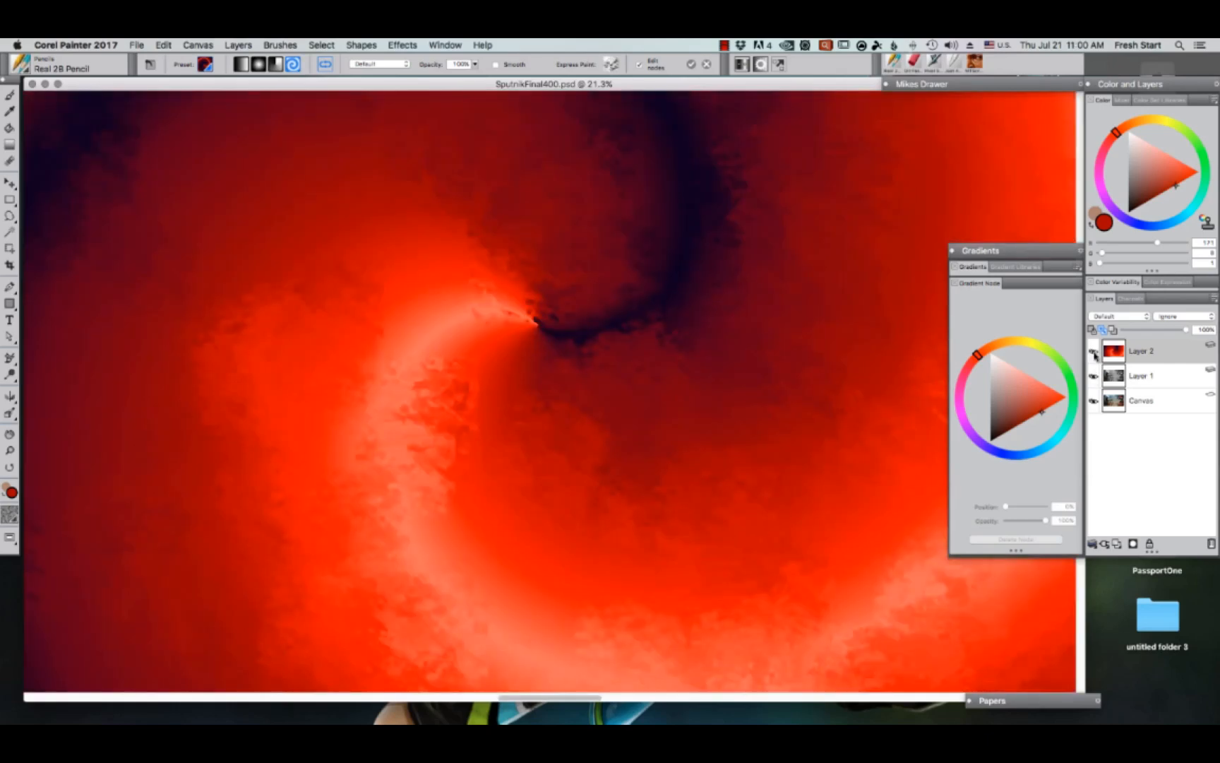
- Try the Color, Overlay and Soft Light composite methods on the gradient Layer 2
{"action": "left_click", "coordinate": [1119, 318]}
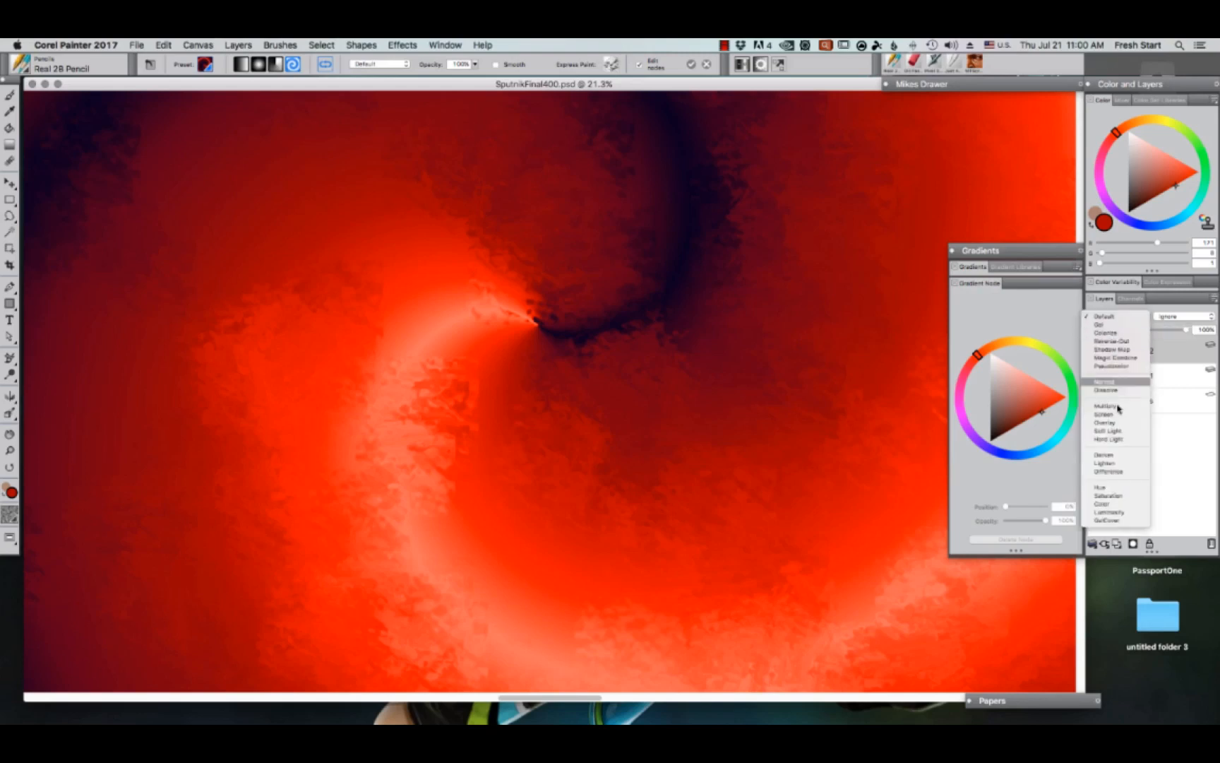
{"action": "left_click", "coordinate": [1122, 505]}
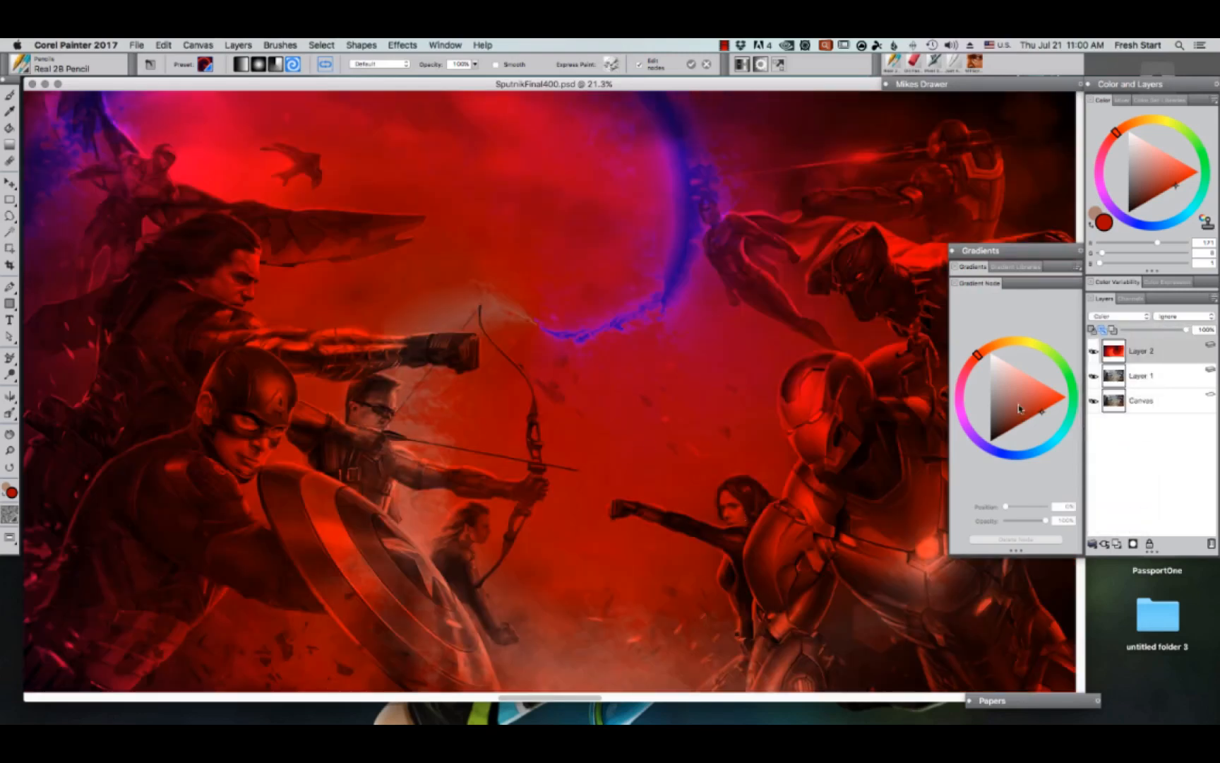
{"action": "left_click", "coordinate": [1140, 318]}
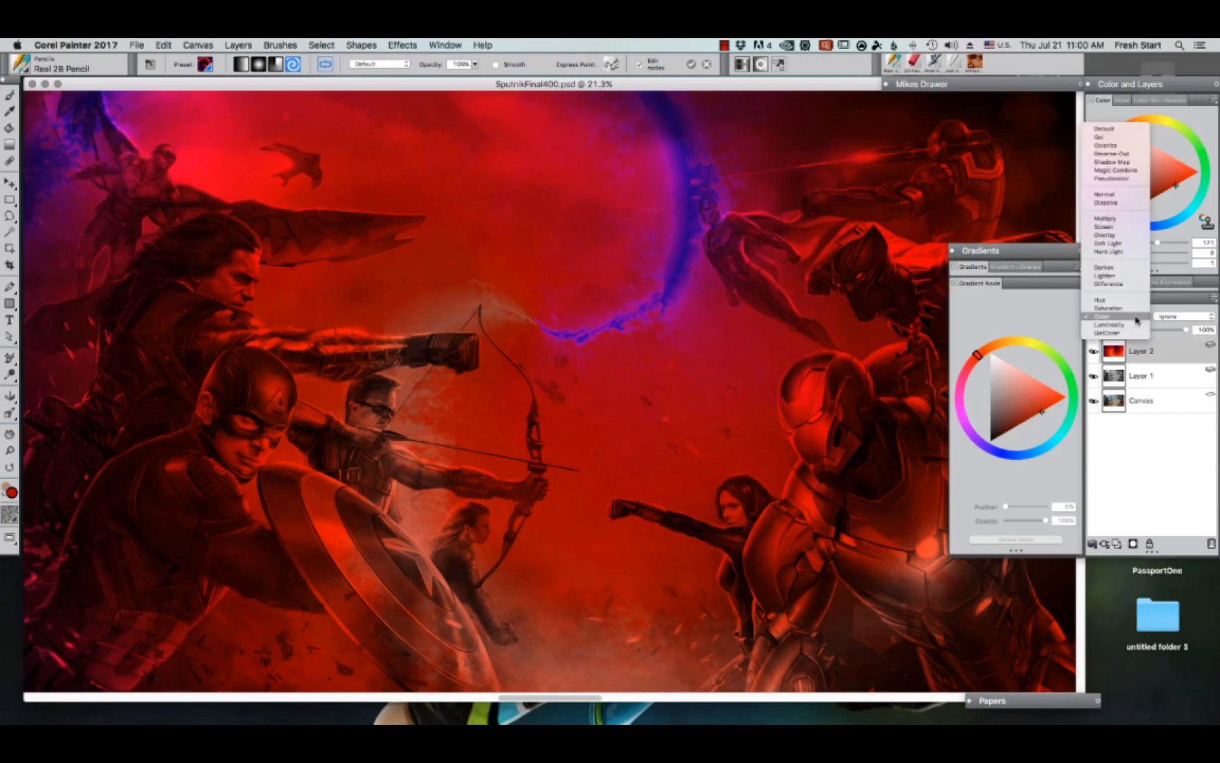
{"action": "left_click", "coordinate": [1123, 234]}
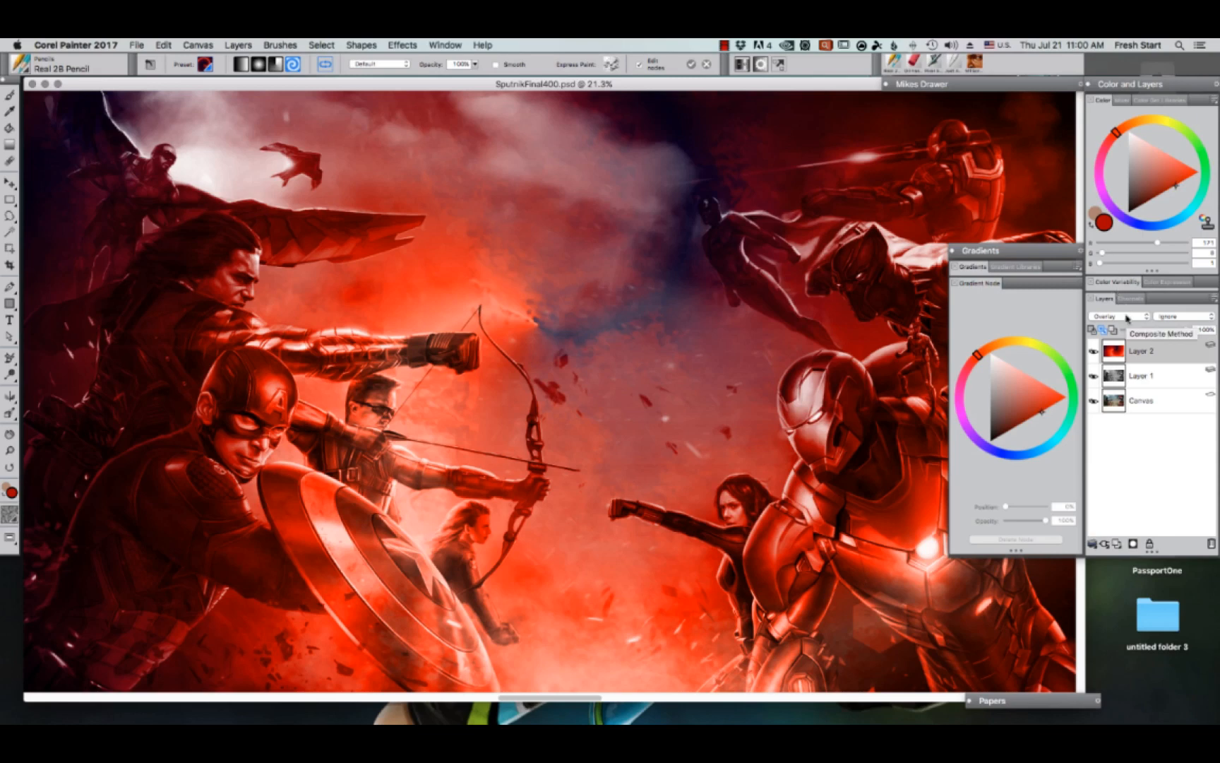
{"action": "left_click", "coordinate": [1127, 316]}
{"action": "left_click", "coordinate": [1126, 324]}
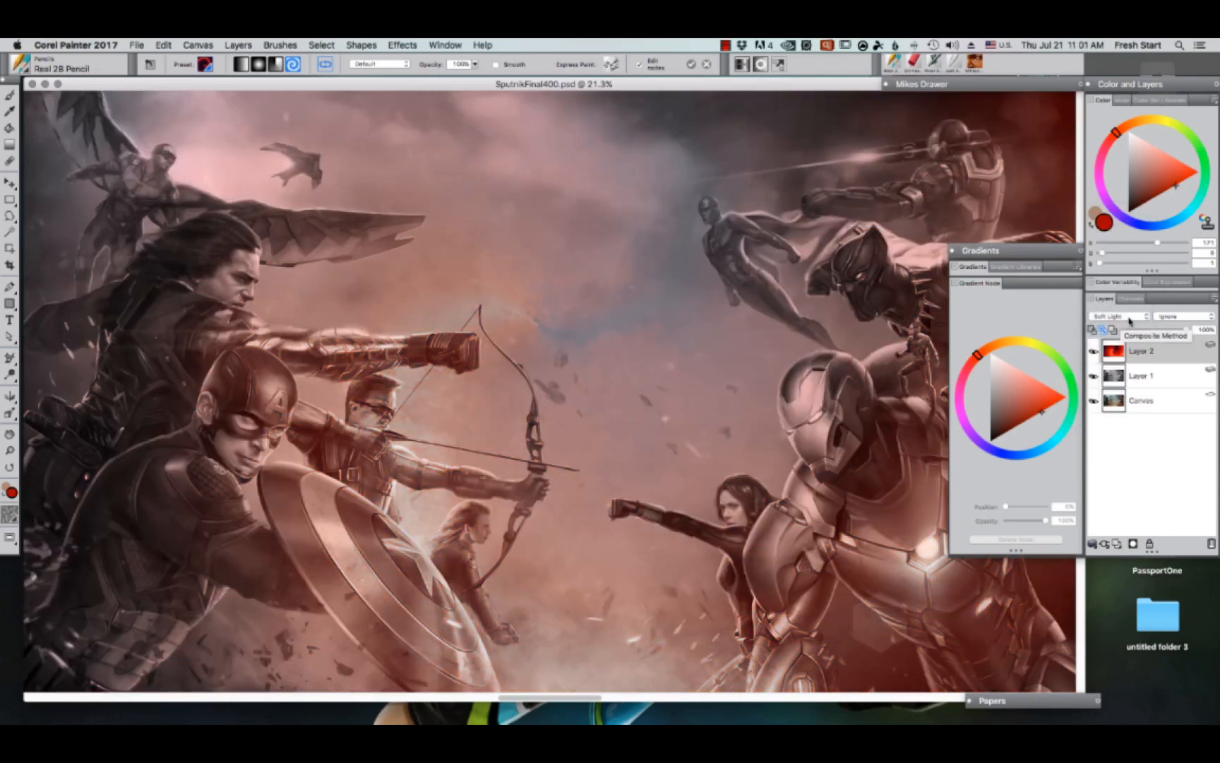
- Set Layer 2's composite method to Overlay and lower its opacity to about half
{"action": "left_click", "coordinate": [1130, 317]}
{"action": "left_click", "coordinate": [1119, 308]}
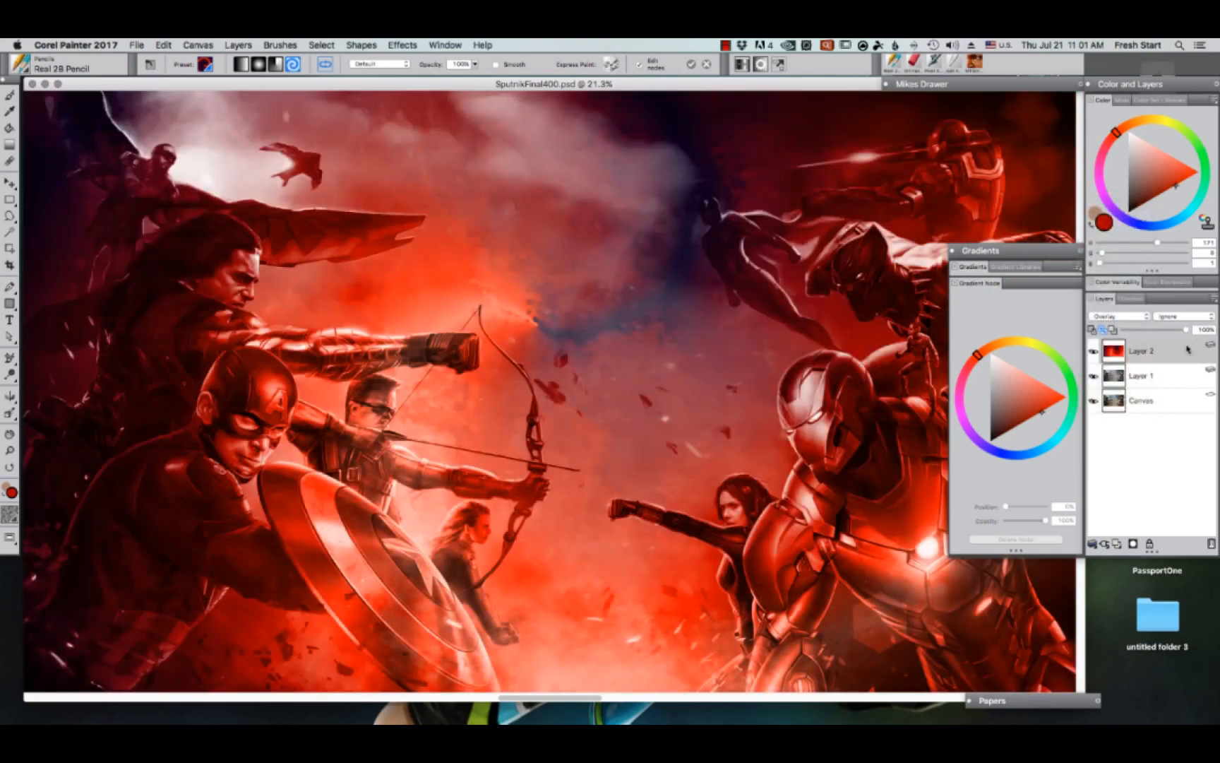
{"action": "left_click_drag", "start_coordinate": [1186, 329], "coordinate": [1156, 329]}
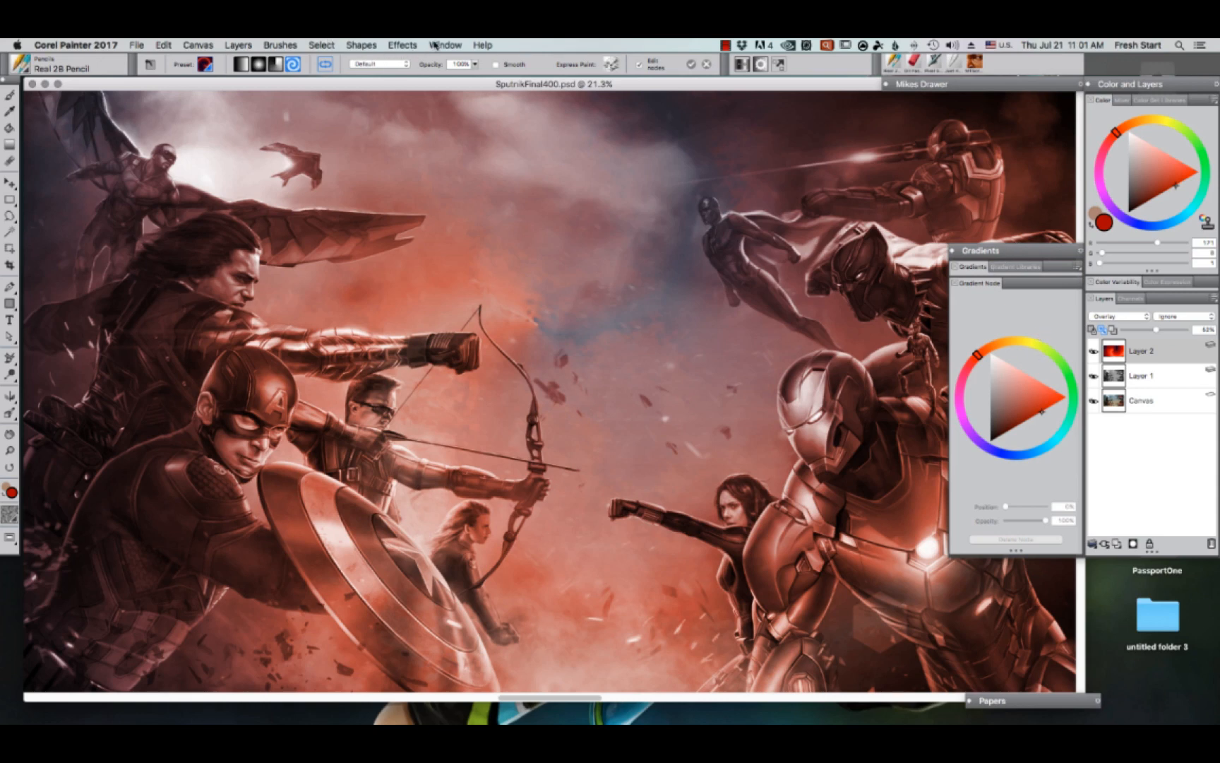
- Show the Pencils custom palette and place it over the canvas above the flying figure near Black Panther
{"action": "left_click", "coordinate": [435, 45]}
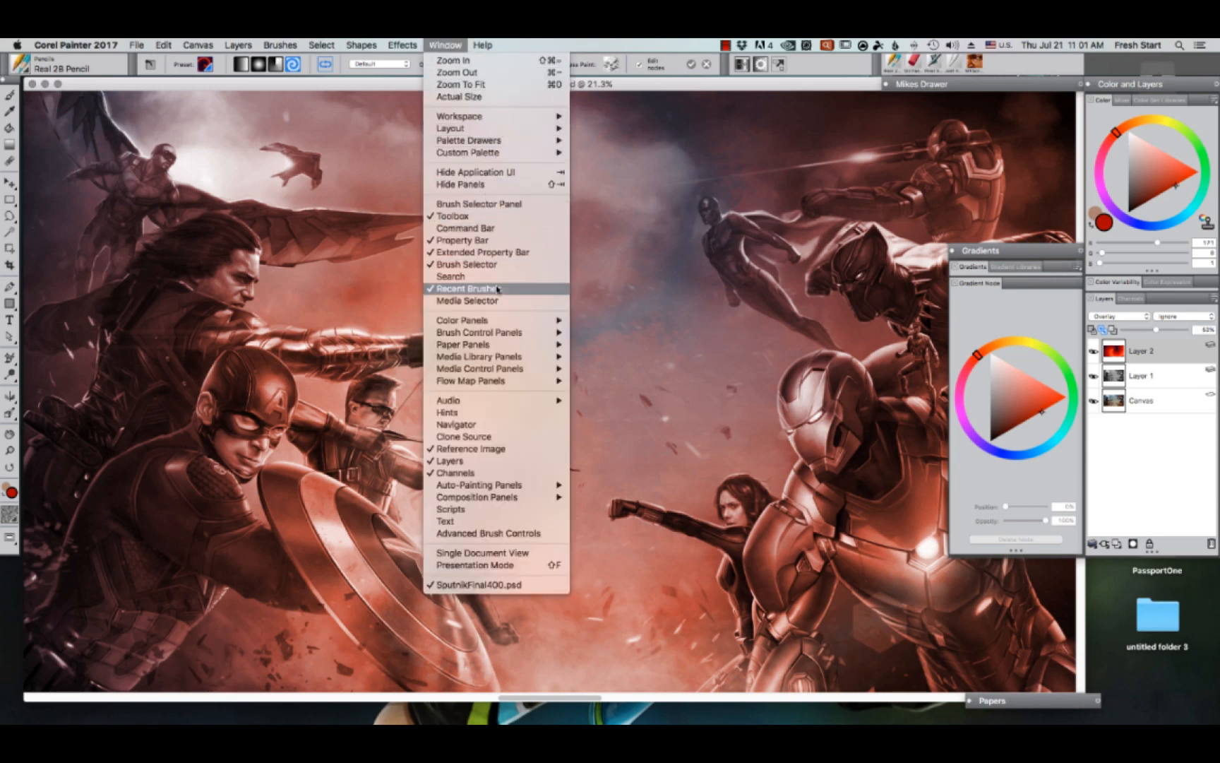
{"action": "mouse_move", "coordinate": [495, 325]}
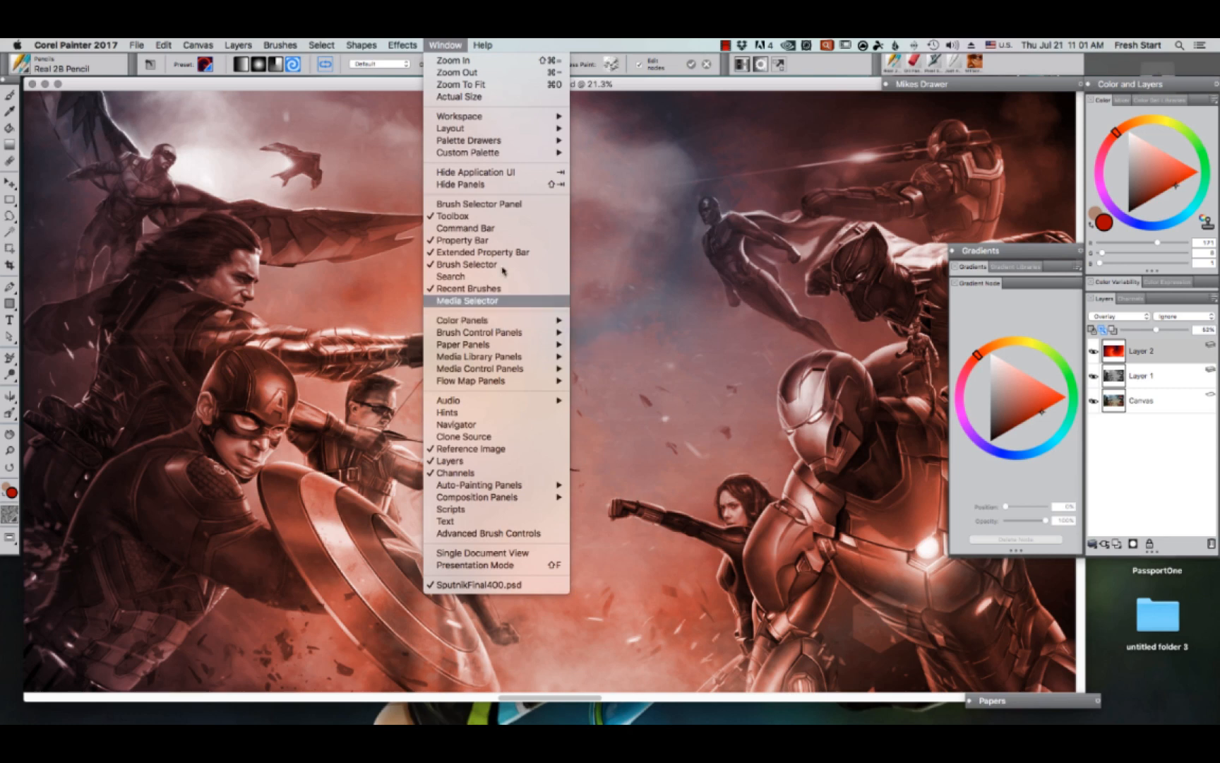
{"action": "mouse_move", "coordinate": [499, 152]}
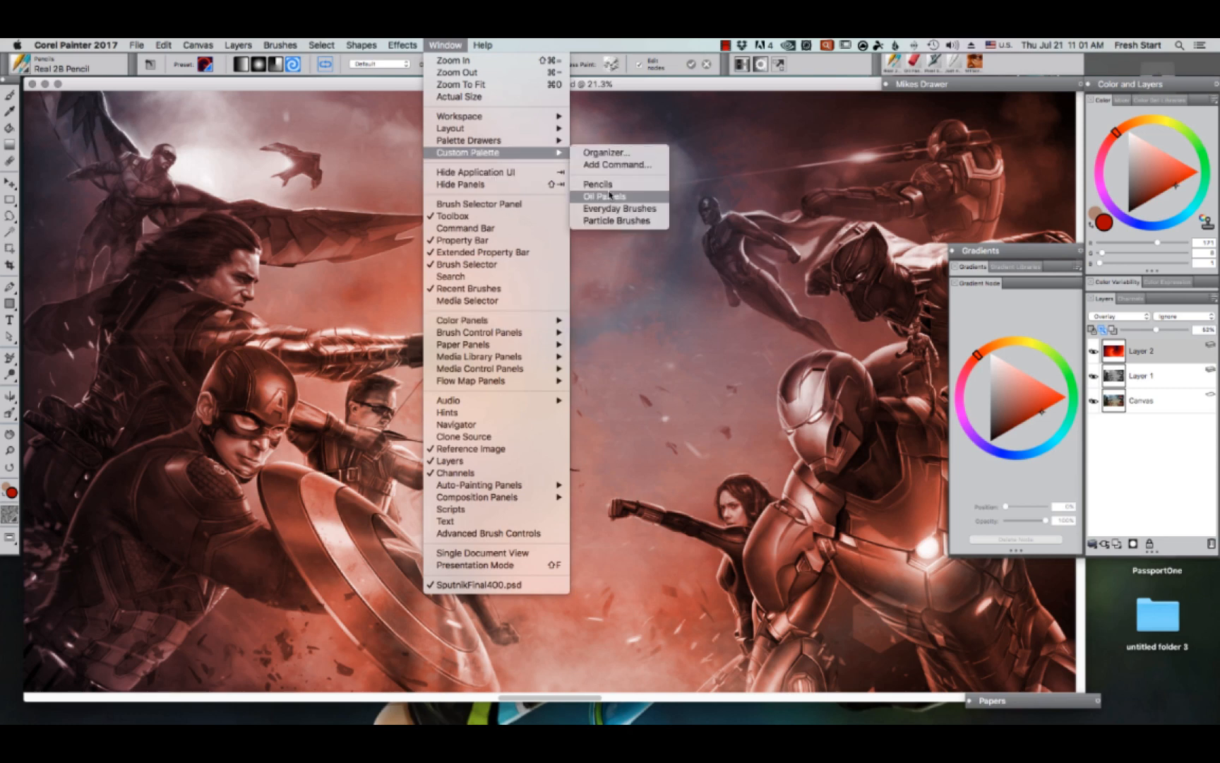
{"action": "left_click", "coordinate": [610, 185]}
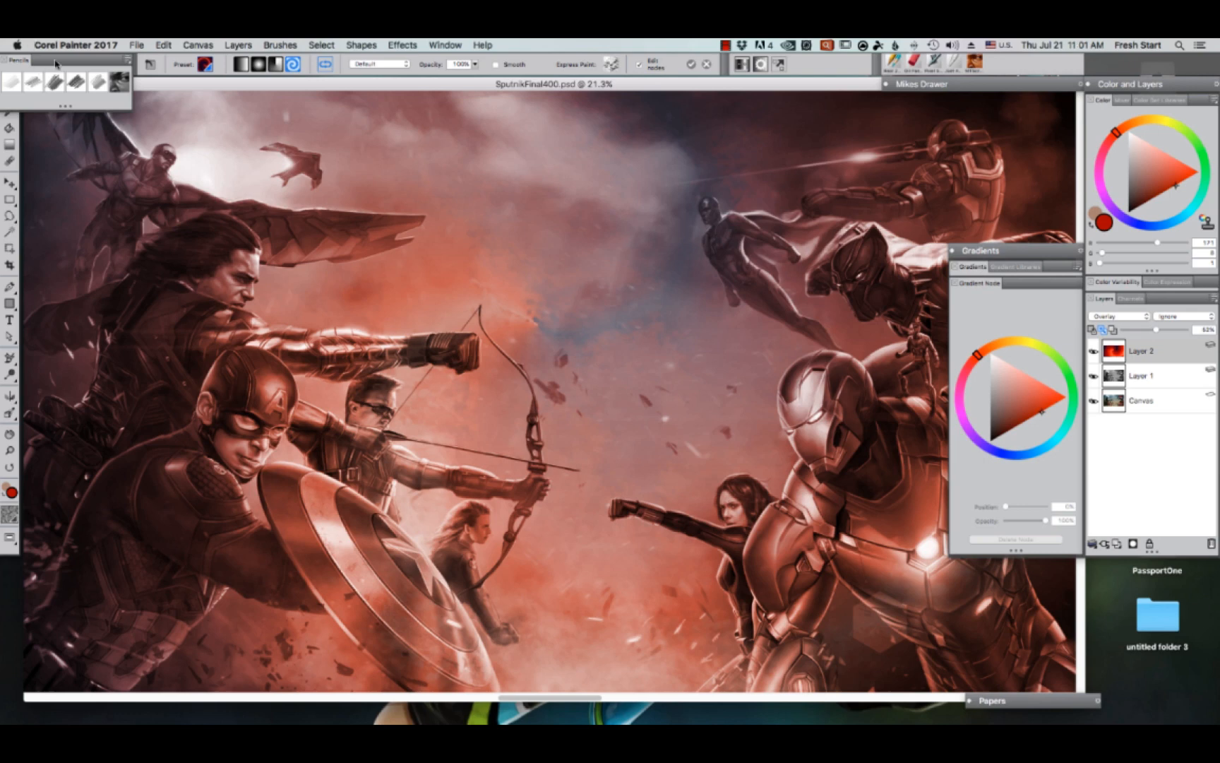
{"action": "mouse_move", "coordinate": [58, 62]}
{"action": "left_mouse_down"}
{"action": "mouse_move", "coordinate": [670, 196]}
{"action": "mouse_move", "coordinate": [823, 171]}
{"action": "left_mouse_up"}
- Show the Oil Pastels, Everyday Brushes and Particle Brushes custom palettes and spread them out over the canvas below the Pencils palette
{"action": "left_click", "coordinate": [459, 46]}
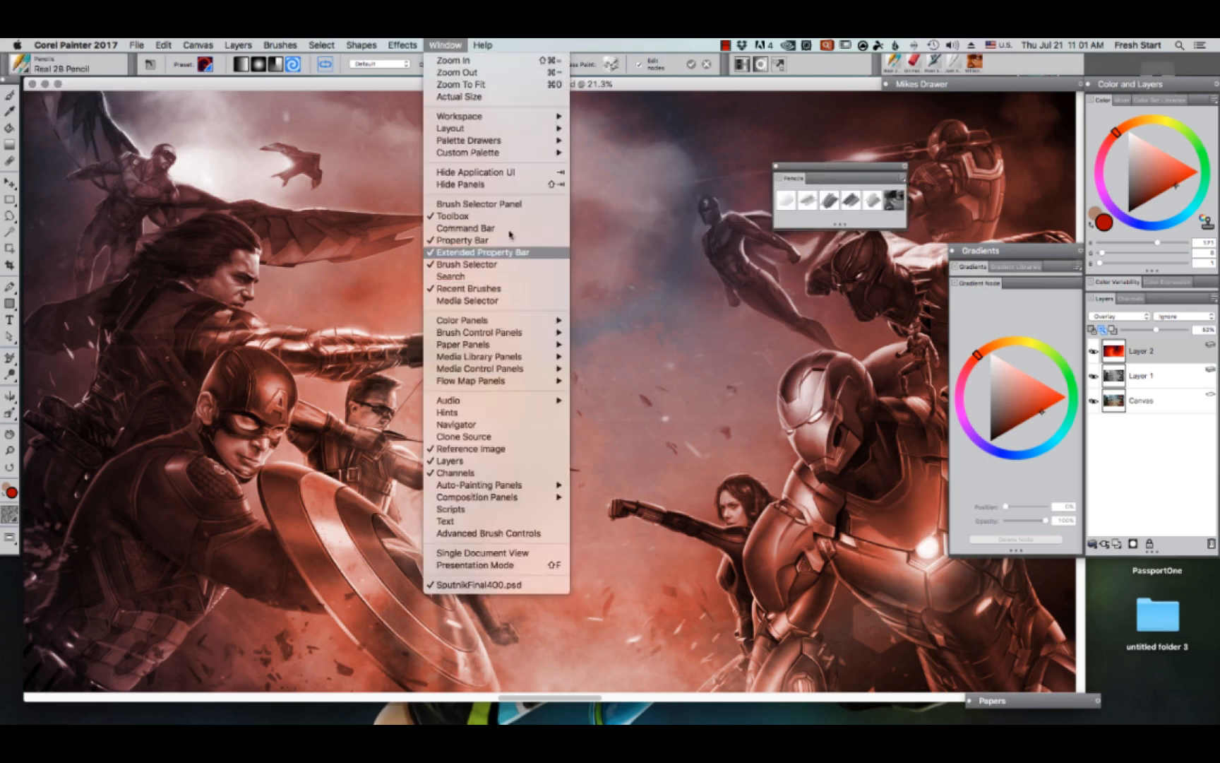
{"action": "mouse_move", "coordinate": [512, 153]}
{"action": "left_click", "coordinate": [604, 196]}
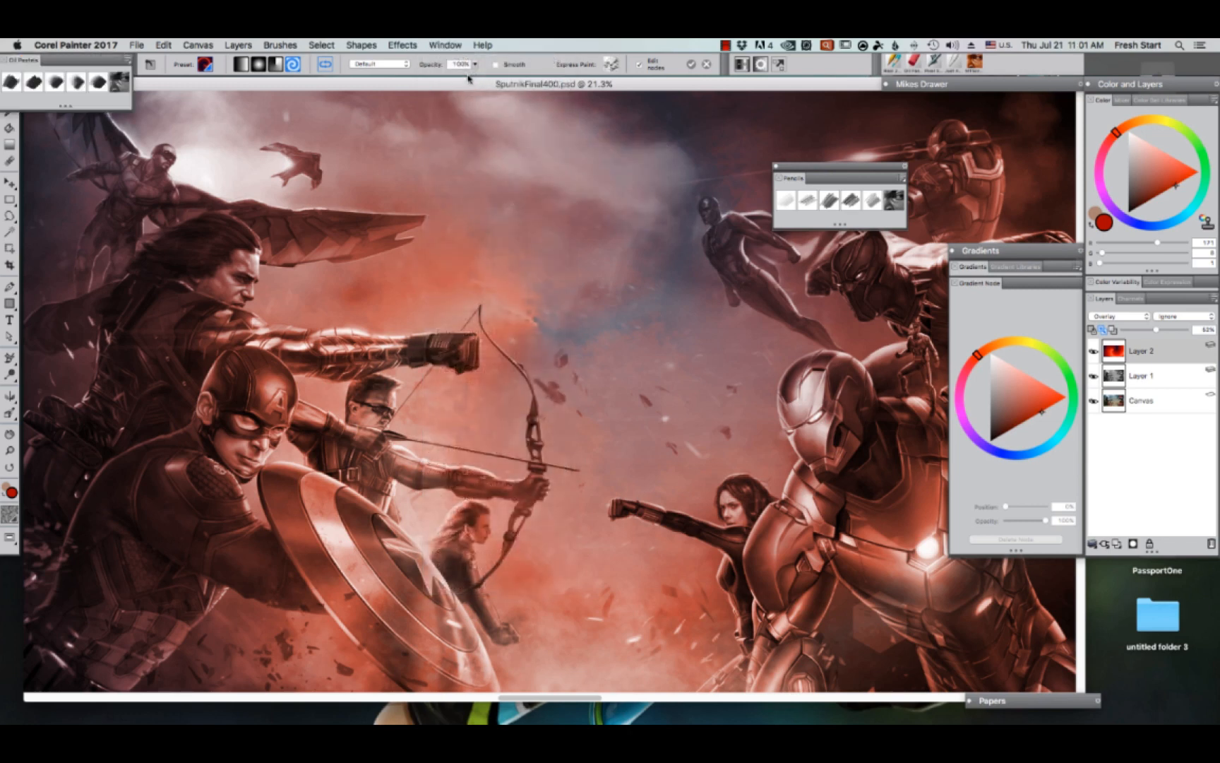
{"action": "left_click", "coordinate": [446, 45]}
{"action": "mouse_move", "coordinate": [494, 152]}
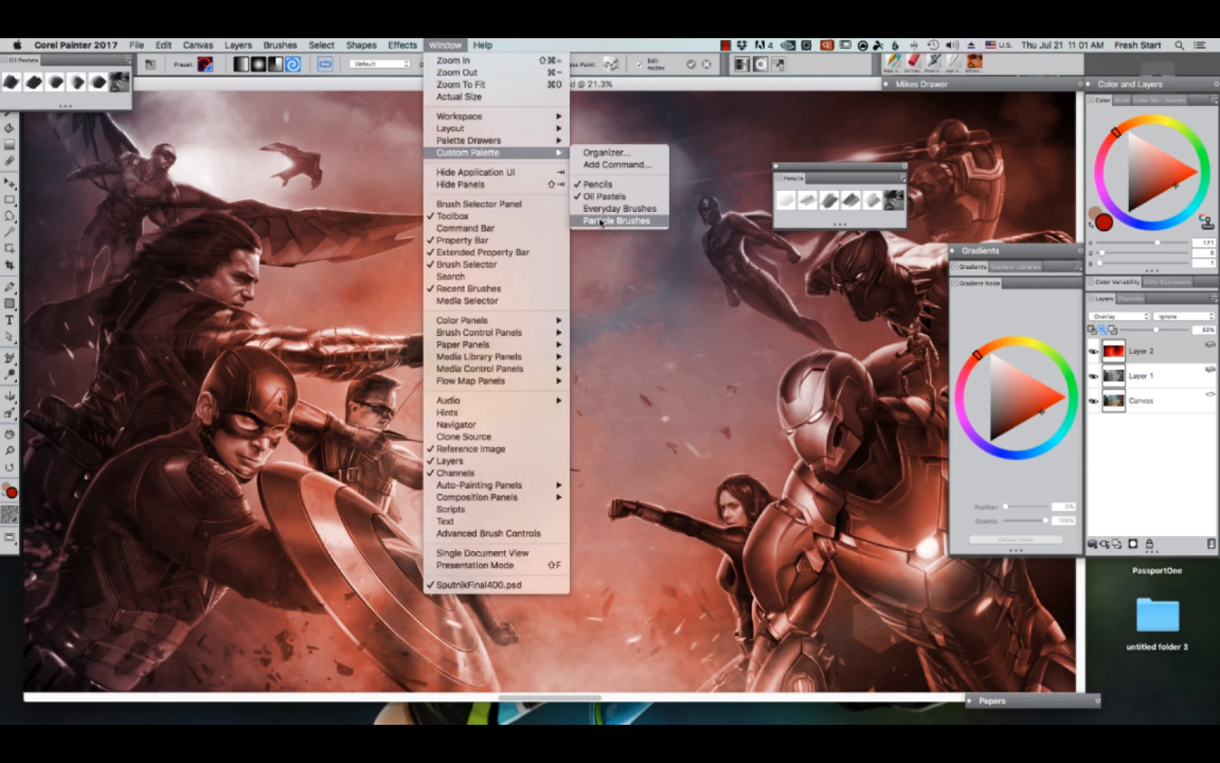
{"action": "left_click", "coordinate": [604, 211]}
{"action": "left_click", "coordinate": [445, 47]}
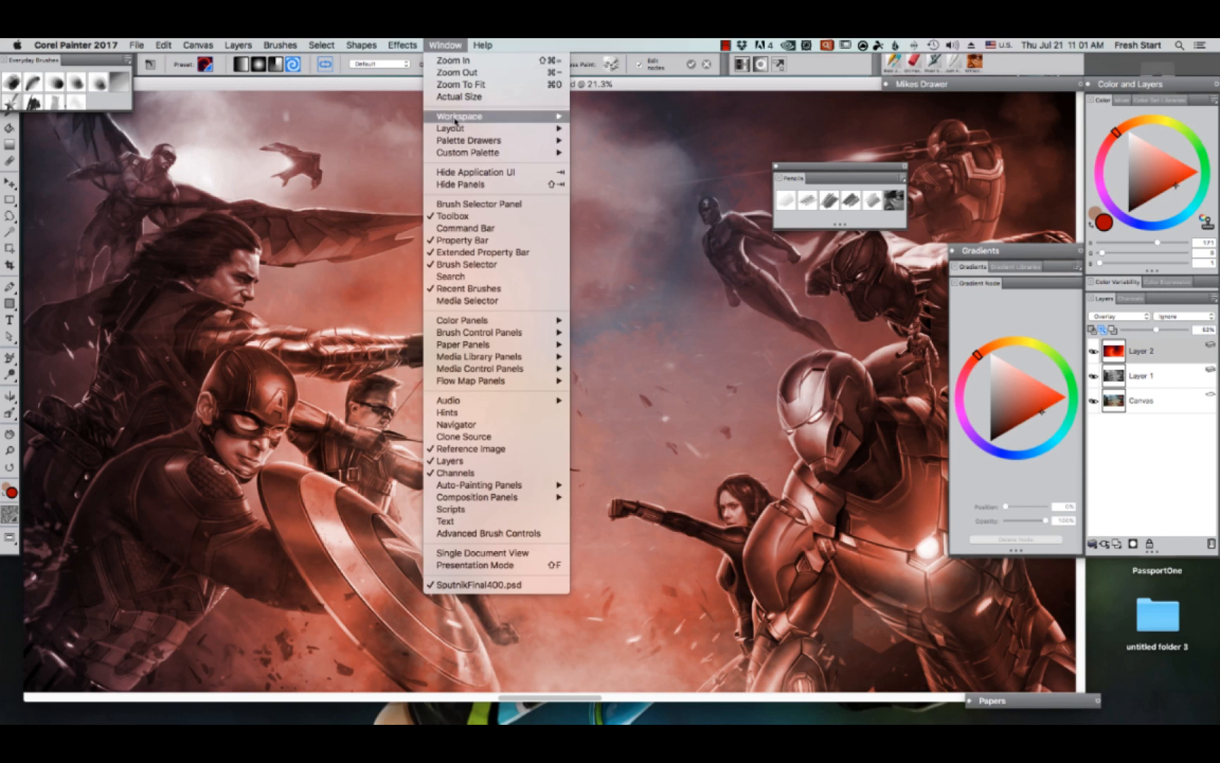
{"action": "left_click", "coordinate": [600, 221]}
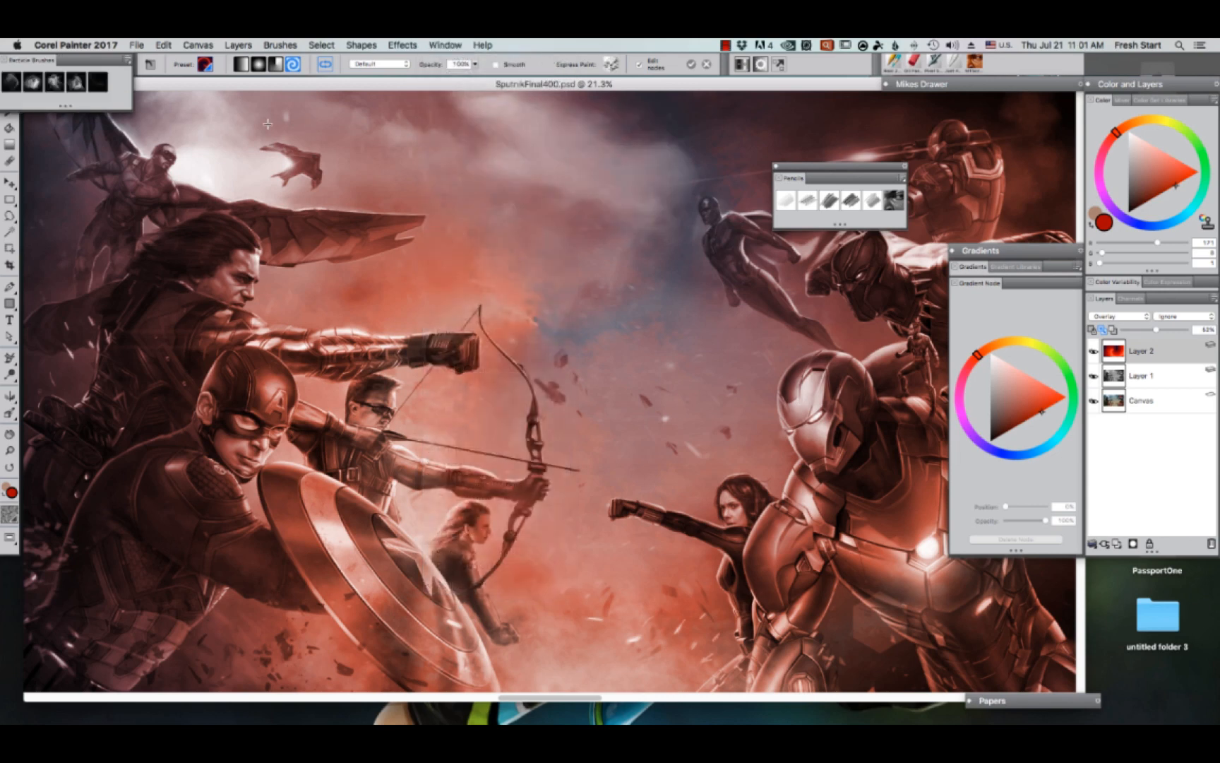
{"action": "left_click_drag", "start_coordinate": [104, 62], "coordinate": [117, 86]}
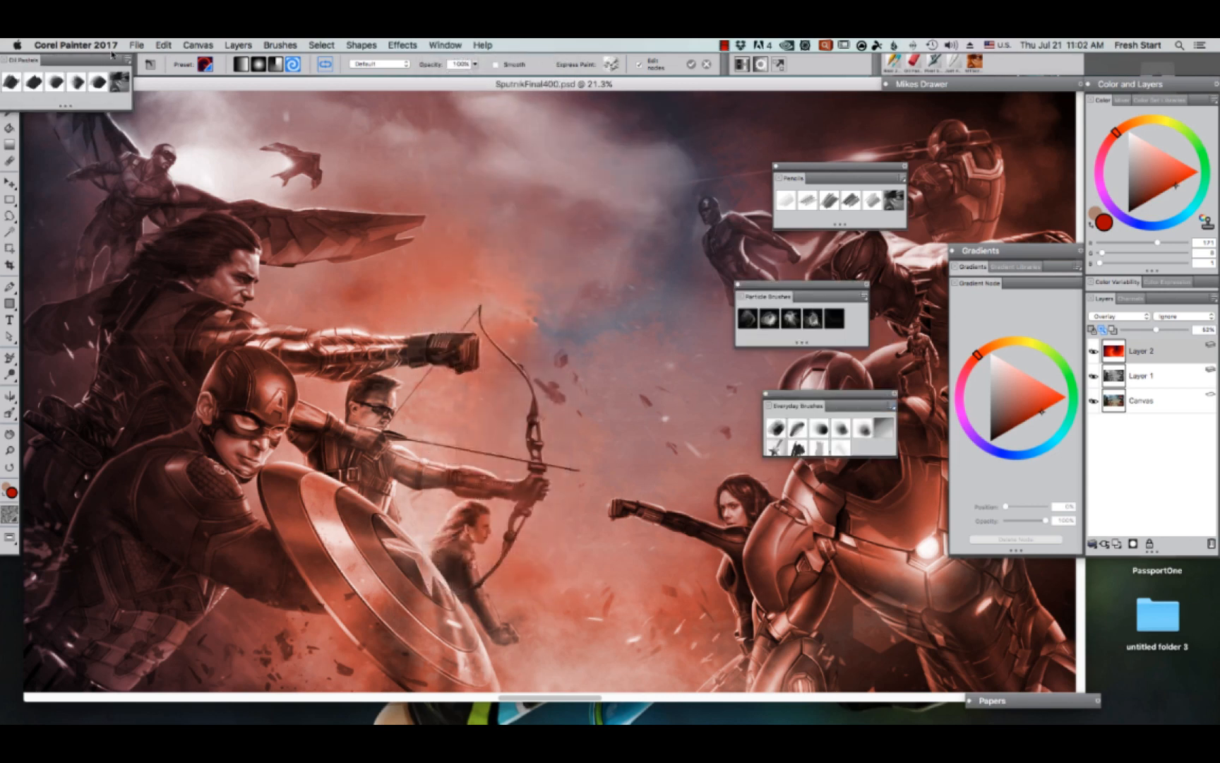
{"action": "mouse_move", "coordinate": [111, 54]}
{"action": "left_mouse_down"}
{"action": "mouse_move", "coordinate": [685, 385]}
{"action": "mouse_move", "coordinate": [862, 535]}
{"action": "left_mouse_up"}
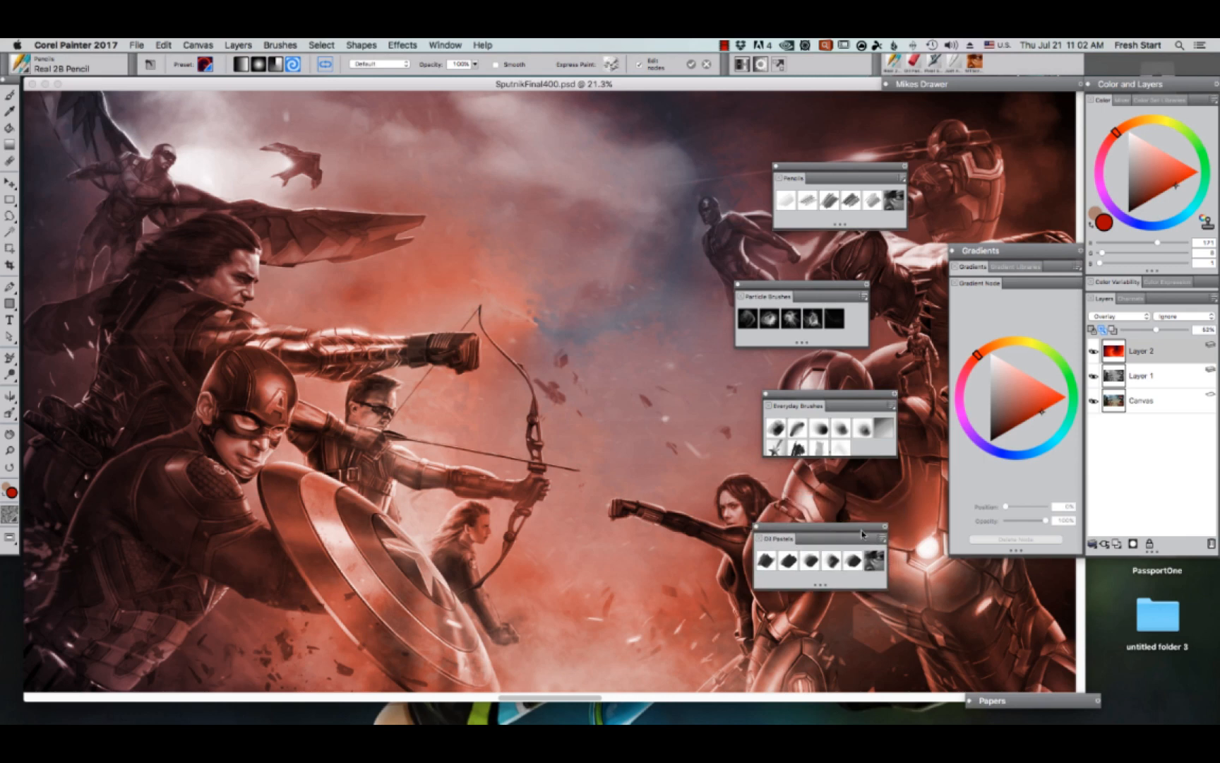
- Turn the Pencils palette into a palette drawer and rename it with the owner's first name followed by "Brushes"
{"action": "right_click", "coordinate": [905, 164]}
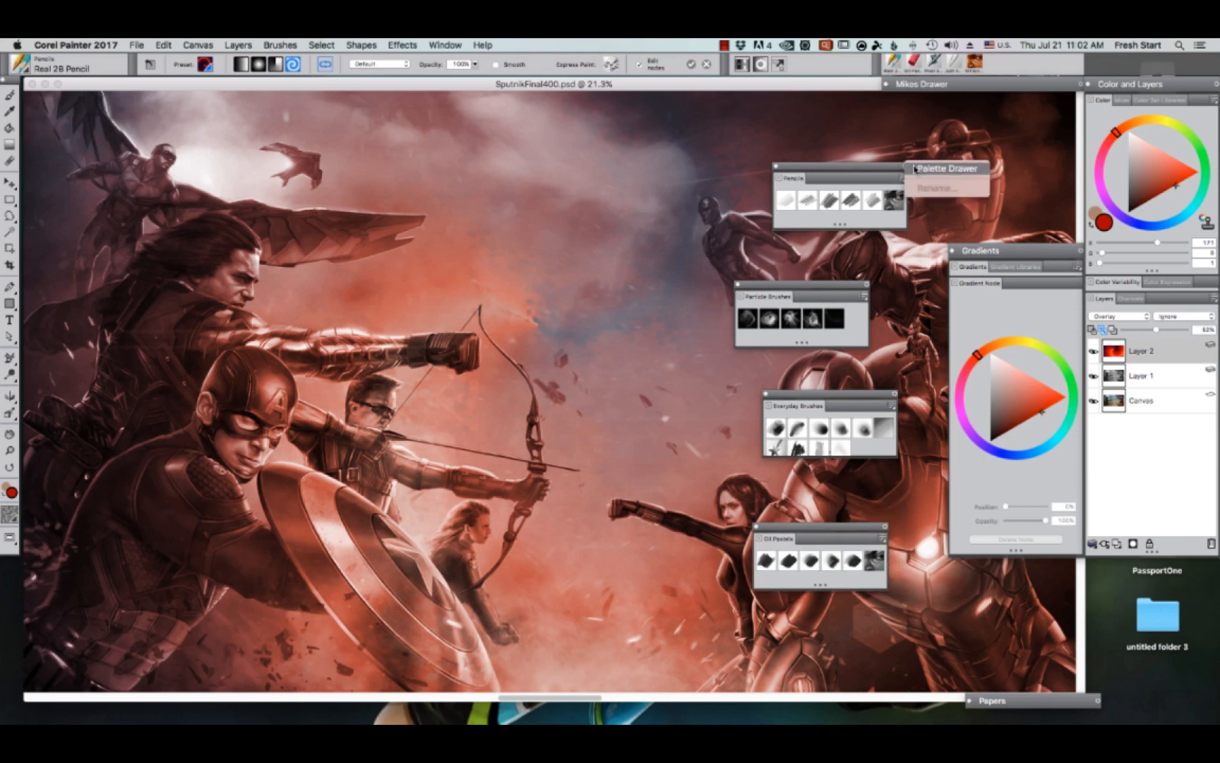
{"action": "left_click", "coordinate": [916, 168]}
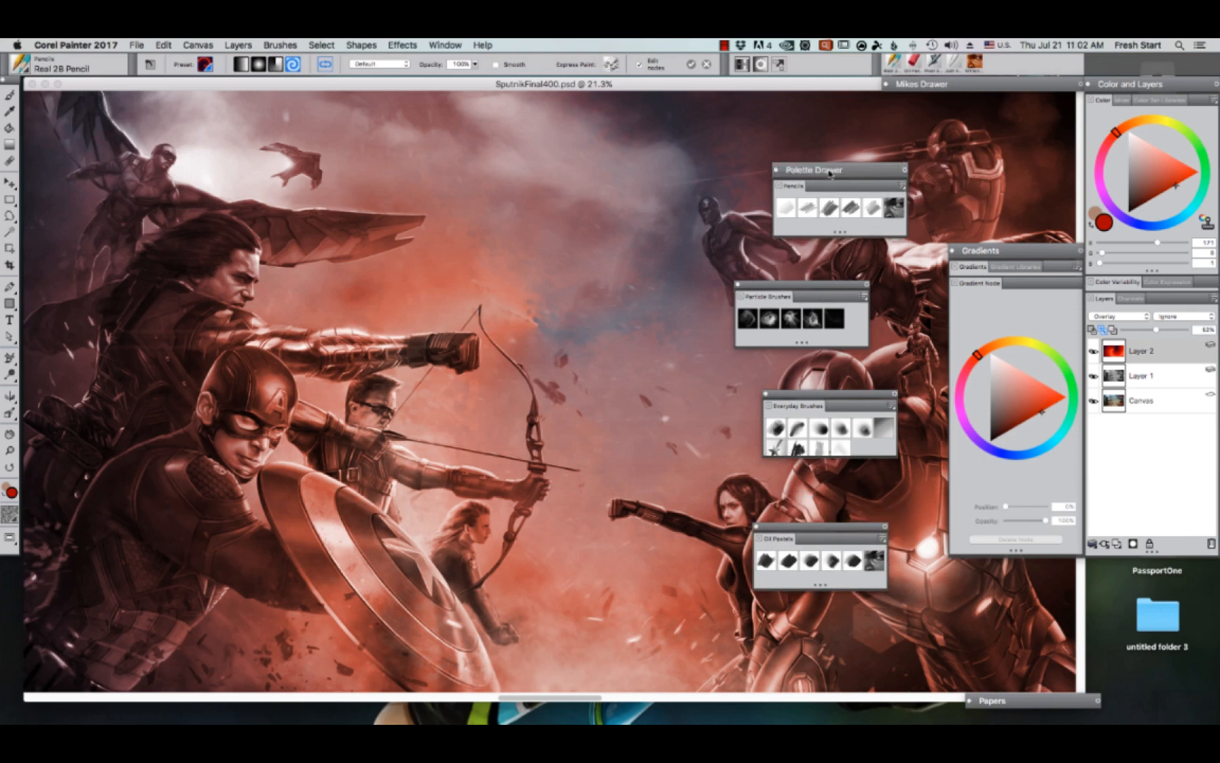
{"action": "right_click", "coordinate": [900, 170]}
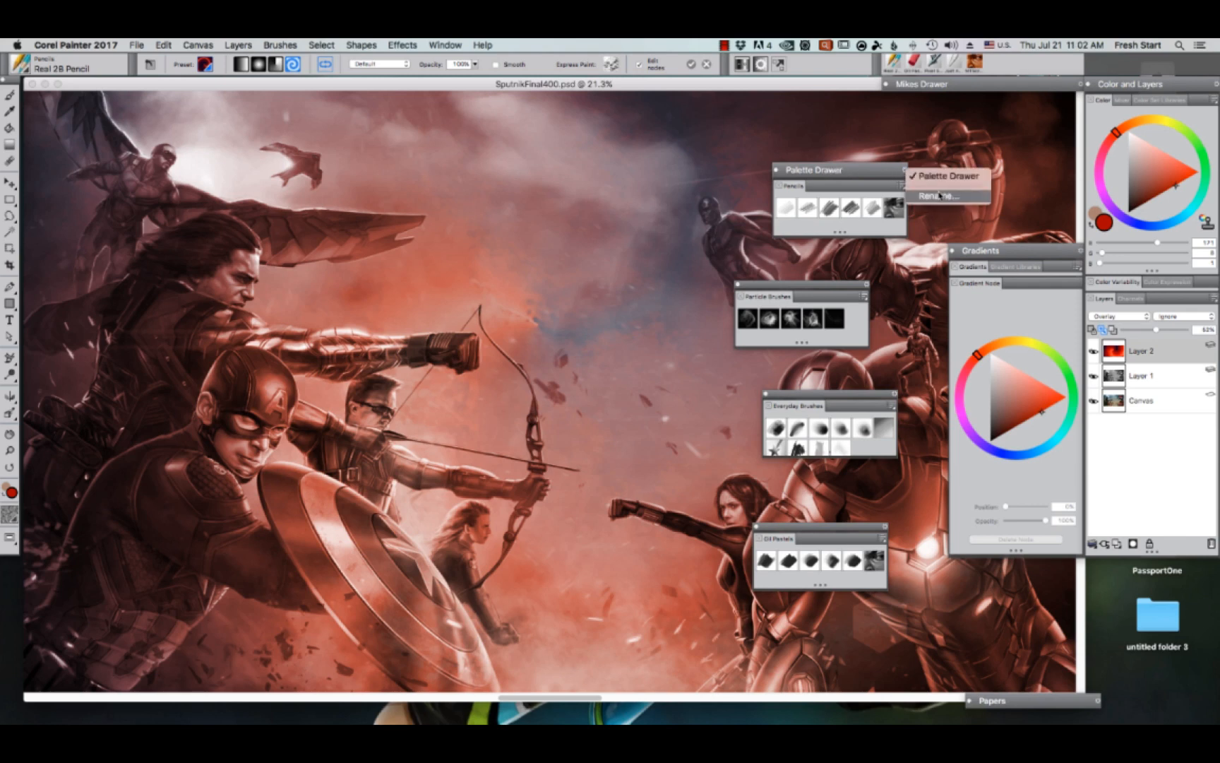
{"action": "left_click", "coordinate": [939, 196]}
{"action": "type", "text": "Mikes Brushes"}
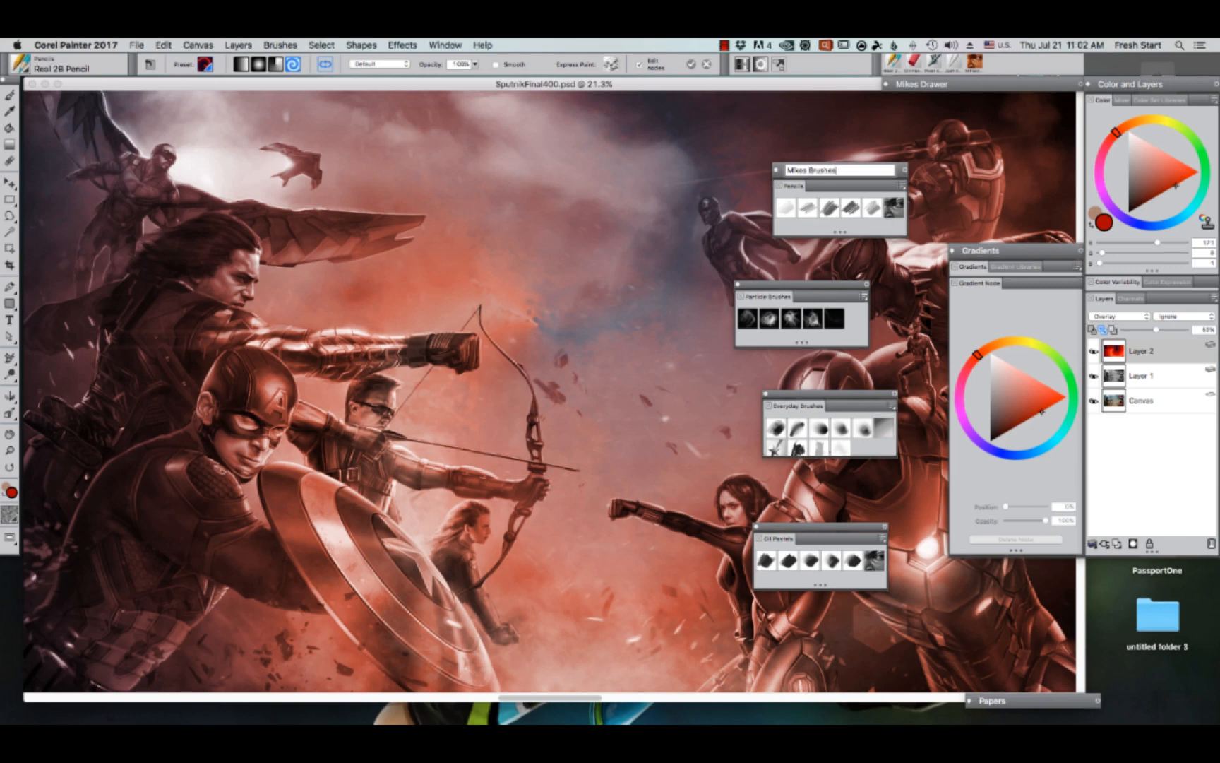
{"action": "key", "text": "Return"}
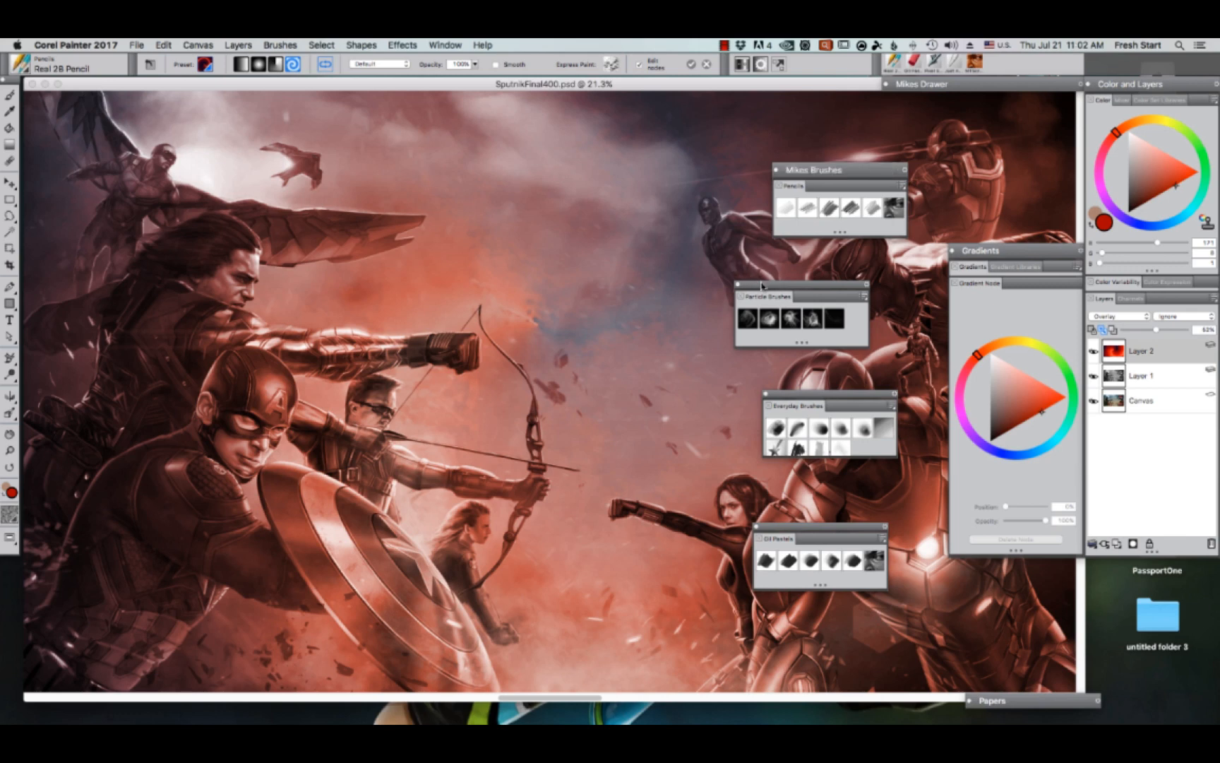
- Dock Particle Brushes beside Pencils in the brushes drawer, with Everyday Brushes and Oil Pastels grouped as tabs beneath them
{"action": "left_click_drag", "start_coordinate": [762, 286], "coordinate": [810, 238]}
{"action": "left_click_drag", "start_coordinate": [813, 406], "coordinate": [830, 246]}
{"action": "left_click_drag", "start_coordinate": [786, 542], "coordinate": [863, 281]}
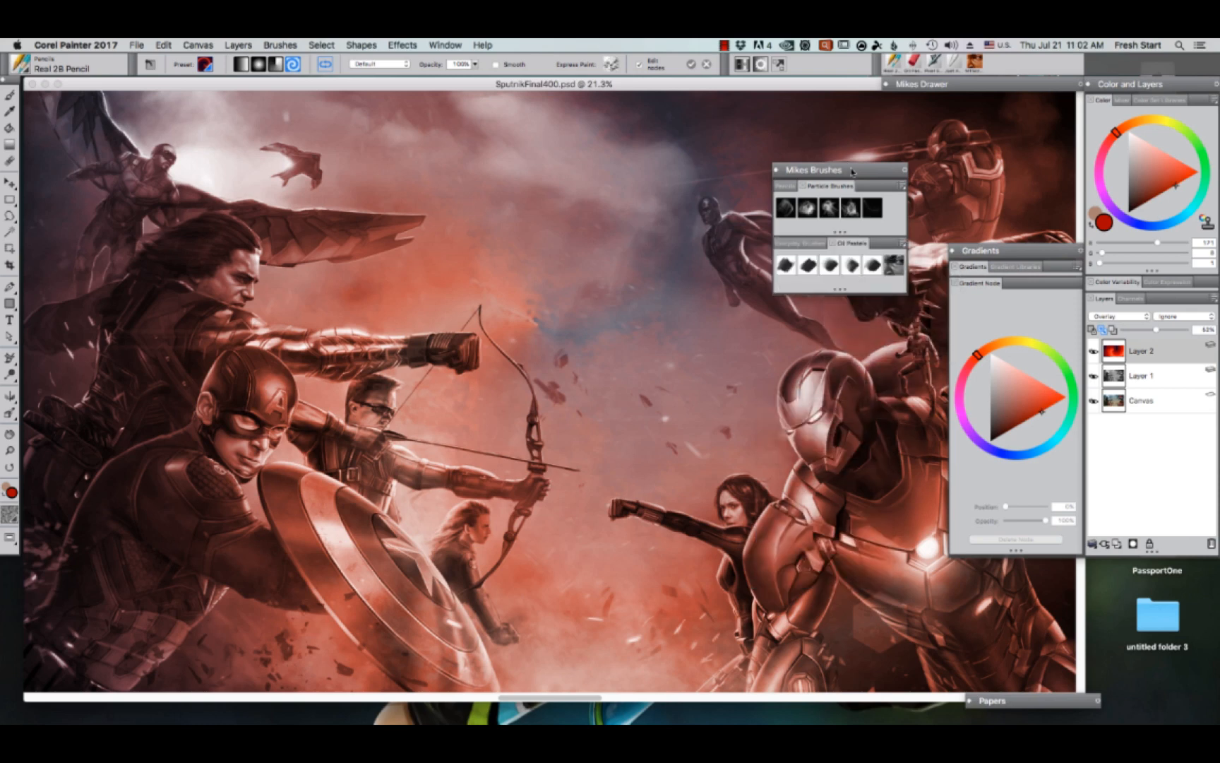
- Collapse the brushes drawer and move it directly beneath the other collapsed drawer beside the Color and Layers panels
{"action": "double_click", "coordinate": [852, 171]}
{"action": "mouse_move", "coordinate": [858, 173]}
{"action": "left_mouse_down"}
{"action": "mouse_move", "coordinate": [1002, 124]}
{"action": "mouse_move", "coordinate": [1003, 100]}
{"action": "left_mouse_up"}
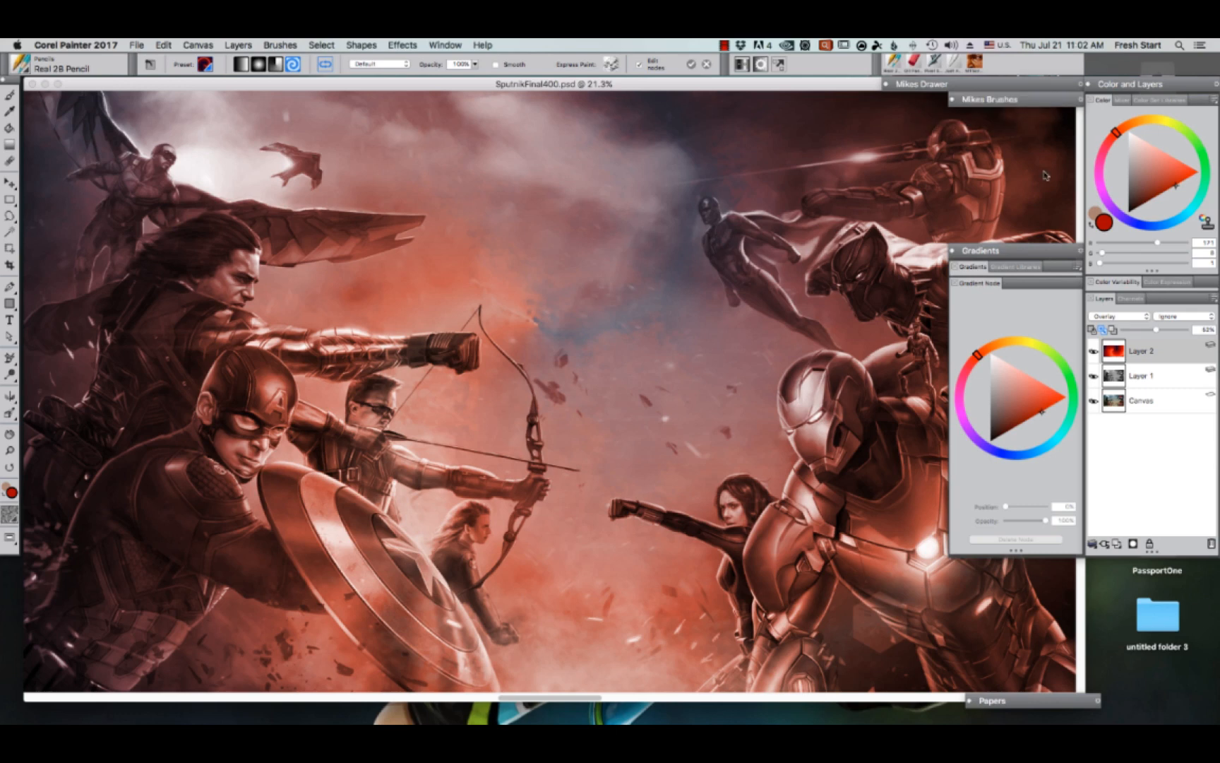